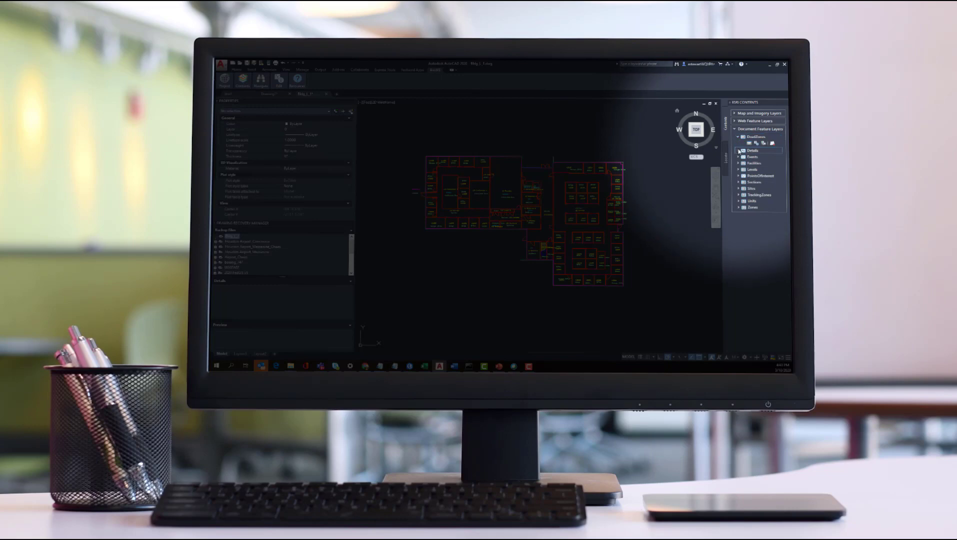
Expand the Details, Events and Facilities entries among the document feature layers.
click(738, 150)
click(739, 164)
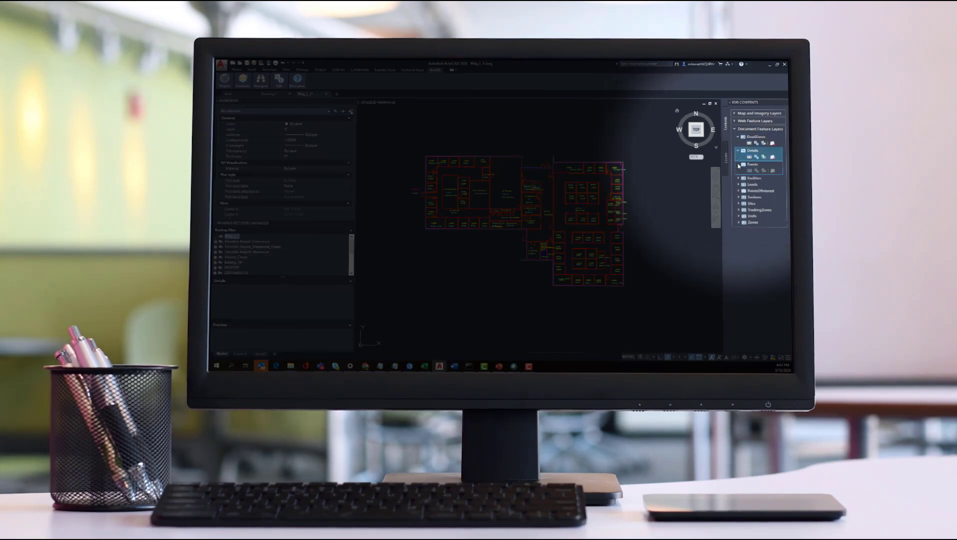
click(738, 178)
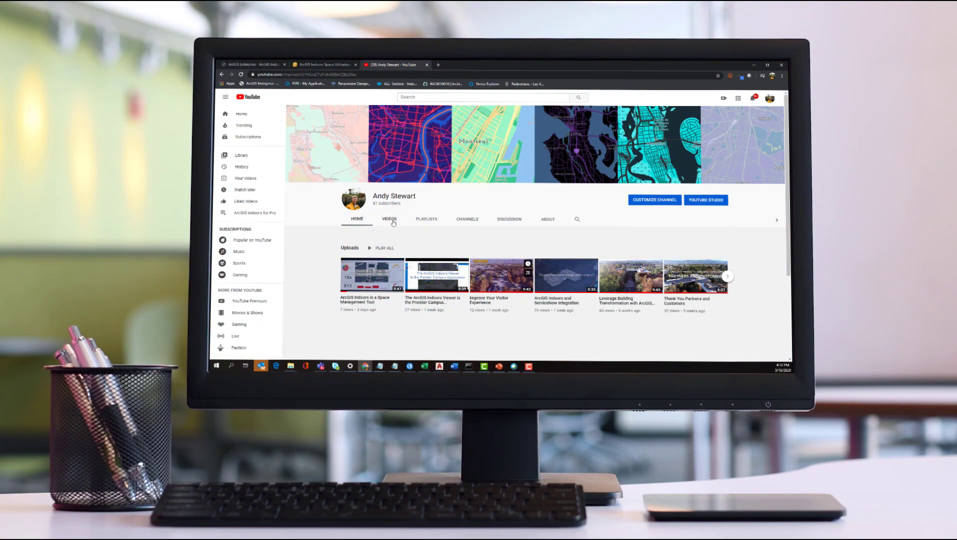
Switch to the YouTube channel's videos and play "ArcGIS Indoors + ArcGIS for AutoCAD Workflow" full screen from about 4:02.
click(392, 223)
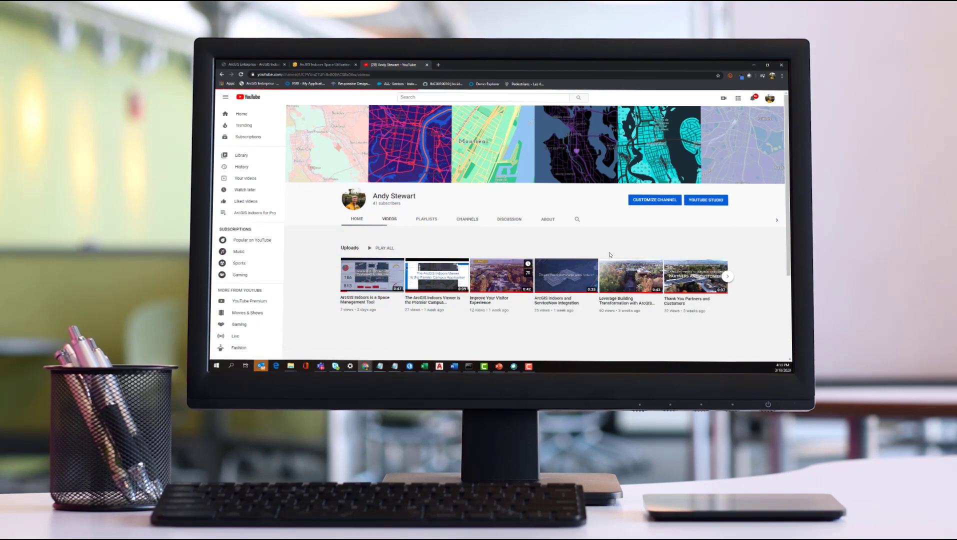
scroll(574, 244, down, 5)
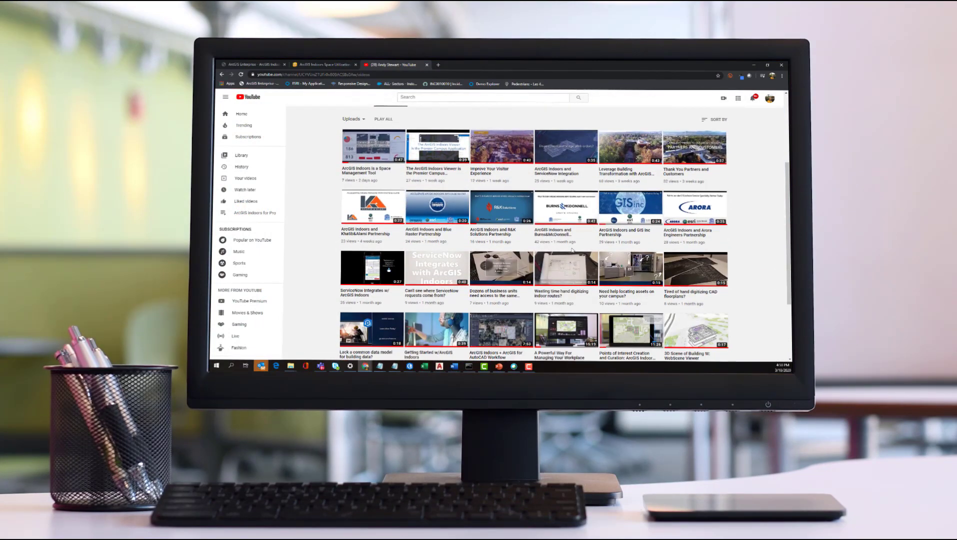
click(502, 328)
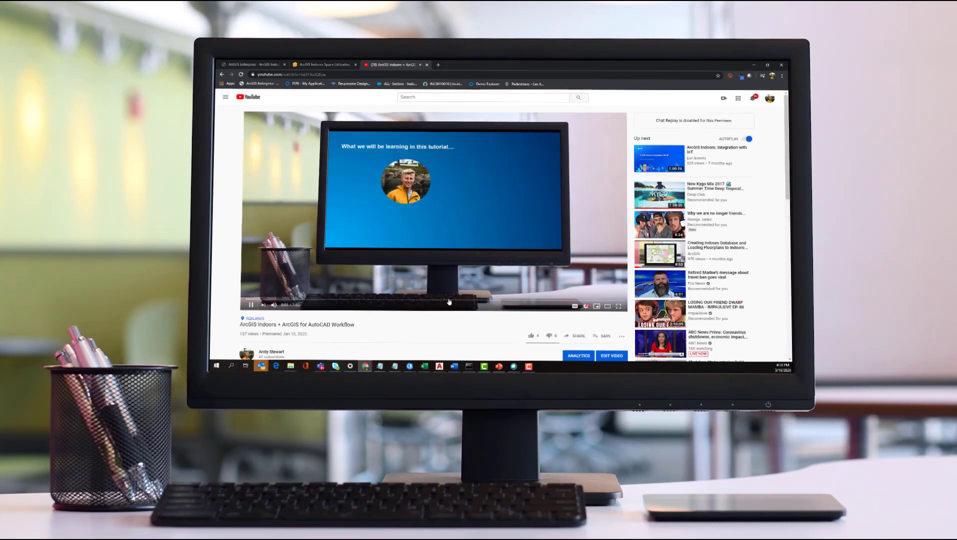
click(438, 303)
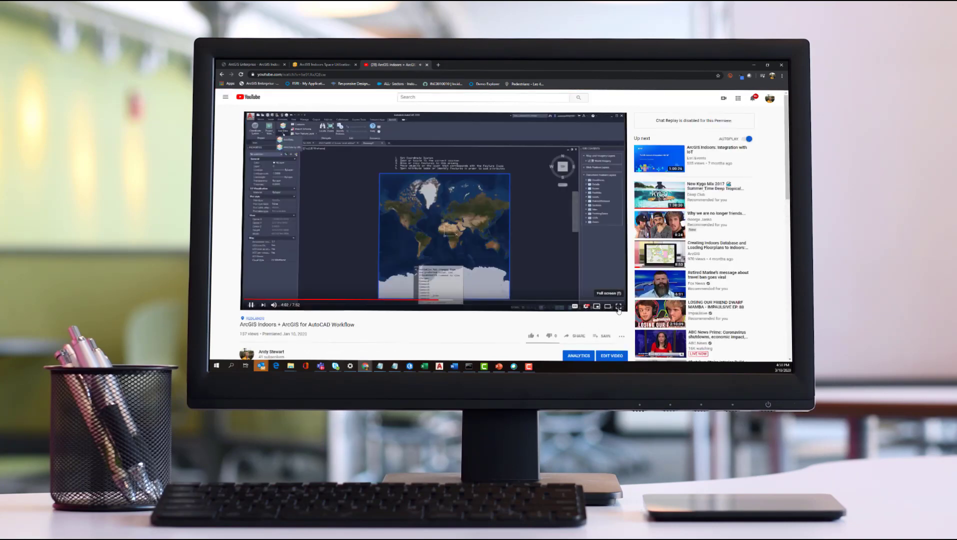
click(619, 306)
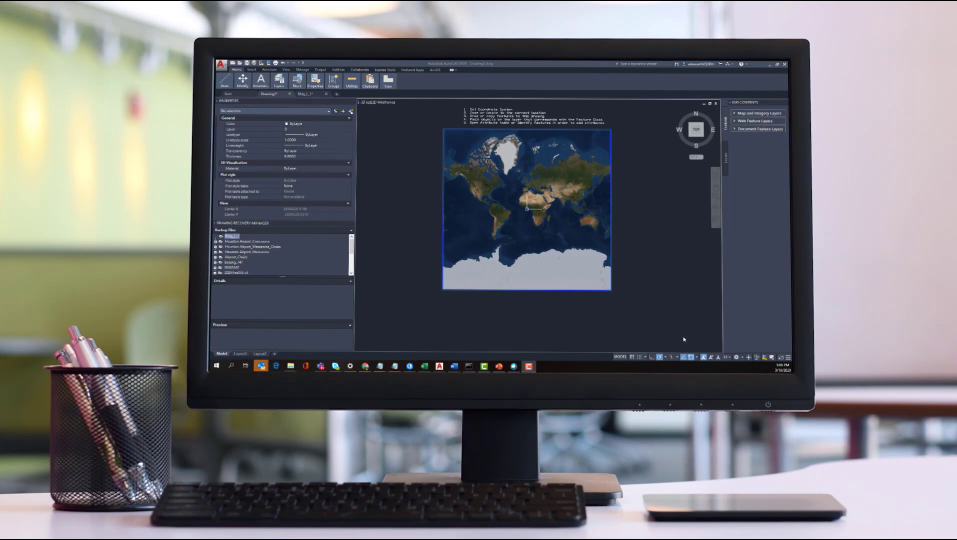
In AutoCAD's world-map drawing, expand the document feature layers and access the Levels layer's tools.
click(734, 132)
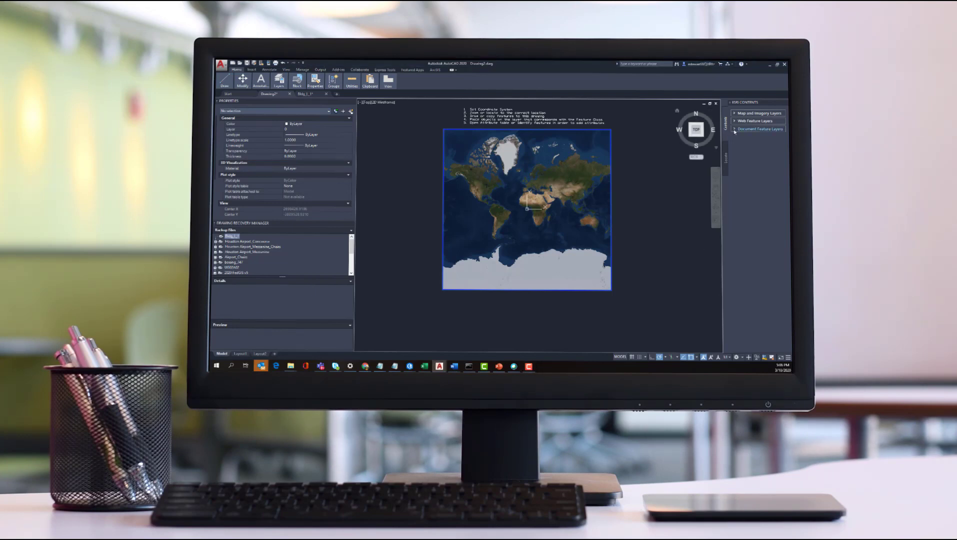
click(734, 129)
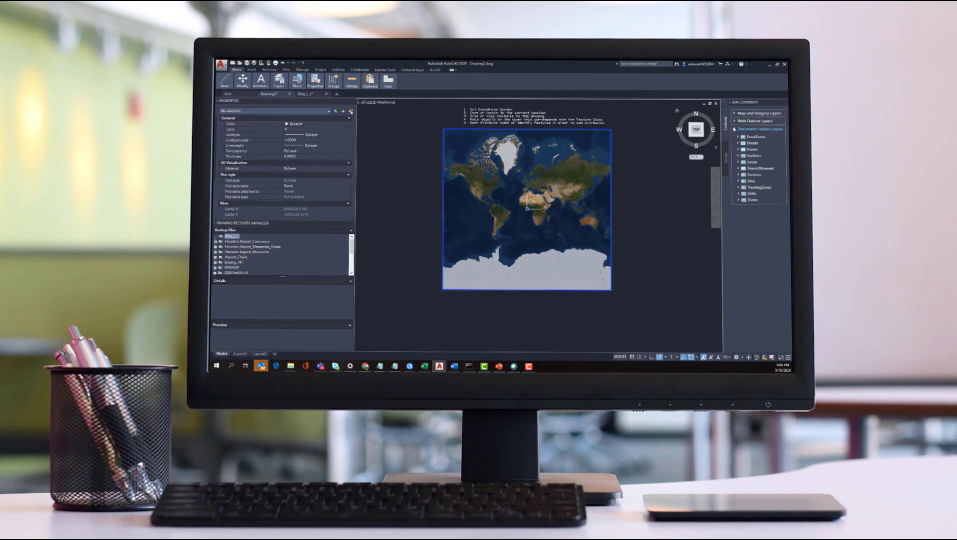
click(739, 162)
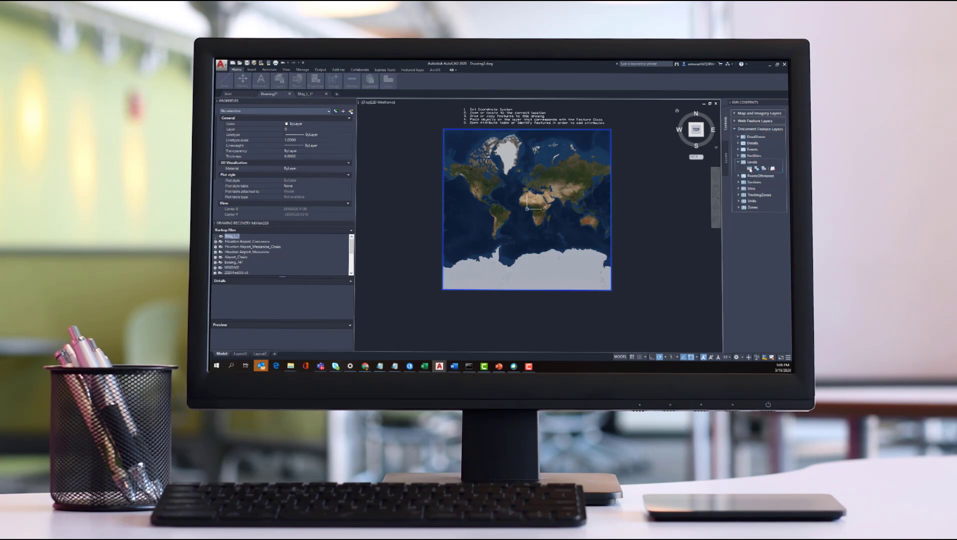
click(749, 169)
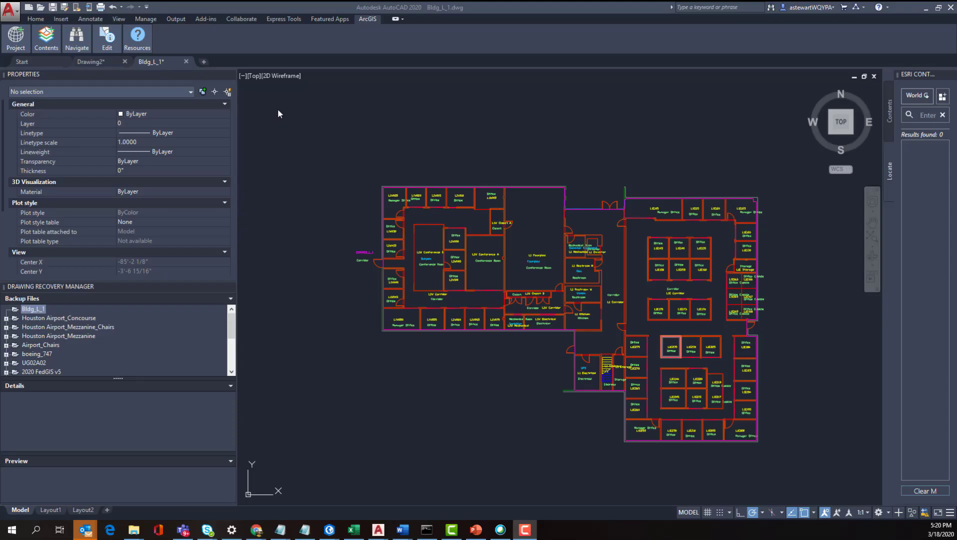
Copy the whole Bldg_L_1 floor plan with COPYBASE, using the building's lower-right outer corner as base point.
click(307, 133)
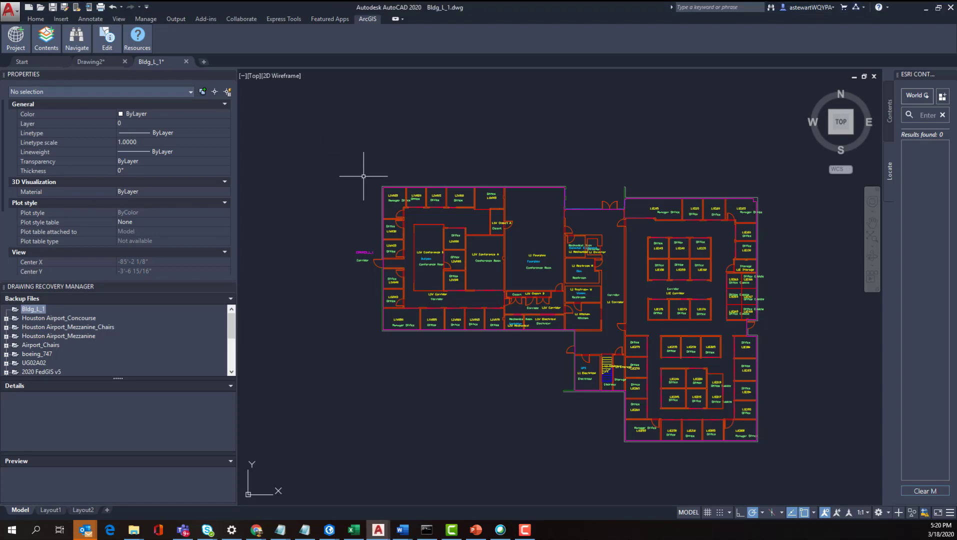
click(321, 133)
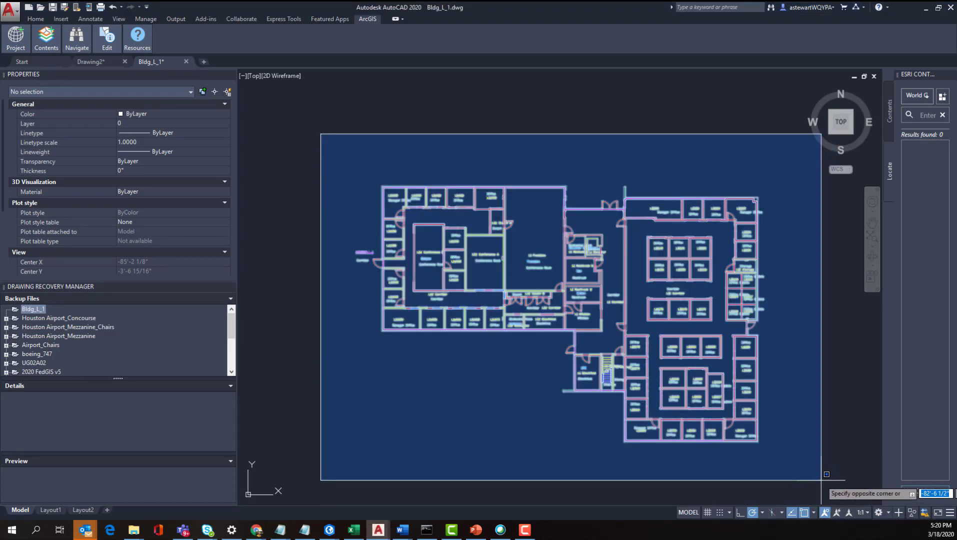
click(826, 474)
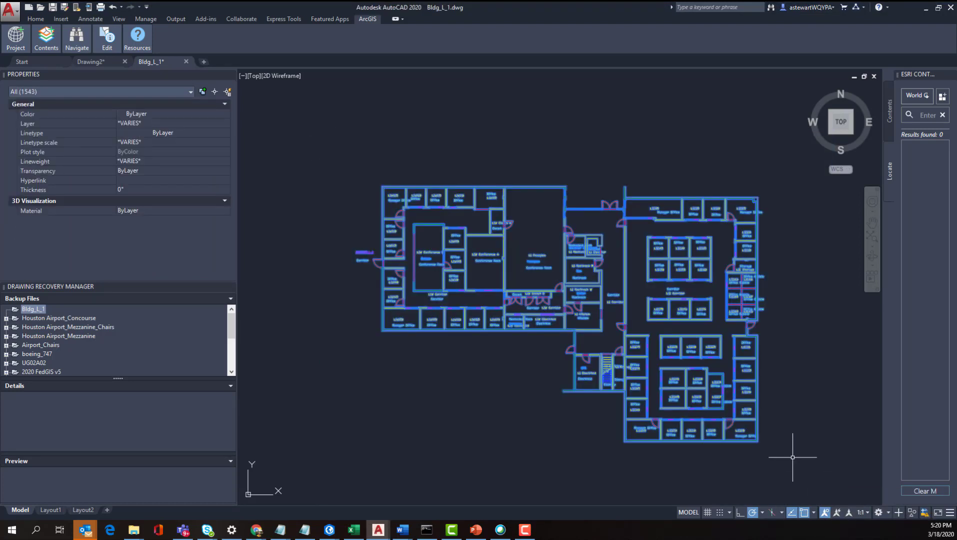
text(copybase)
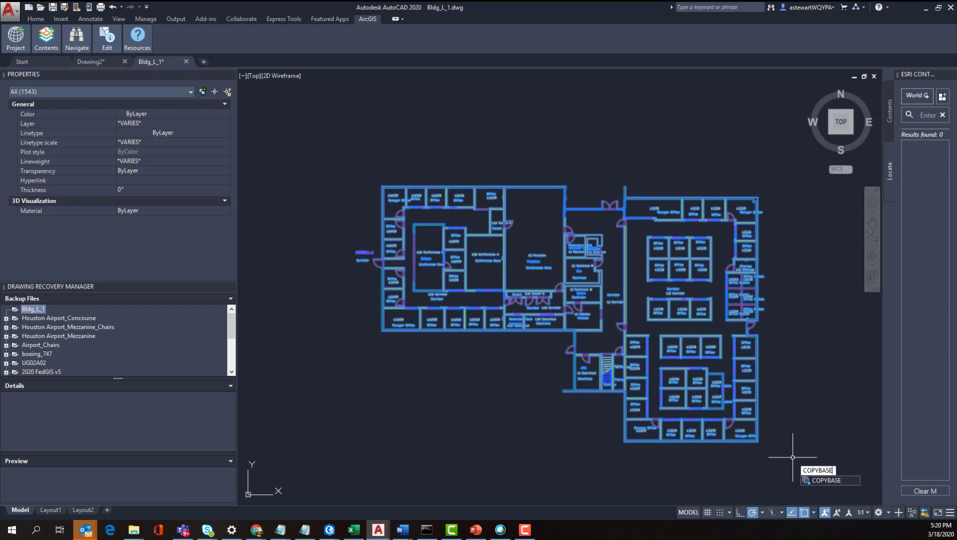
key(Return)
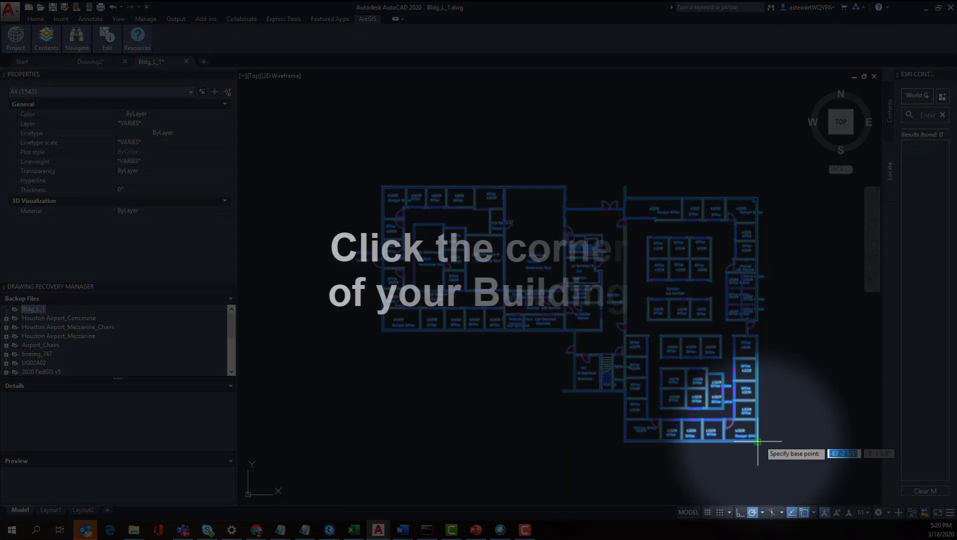
click(758, 441)
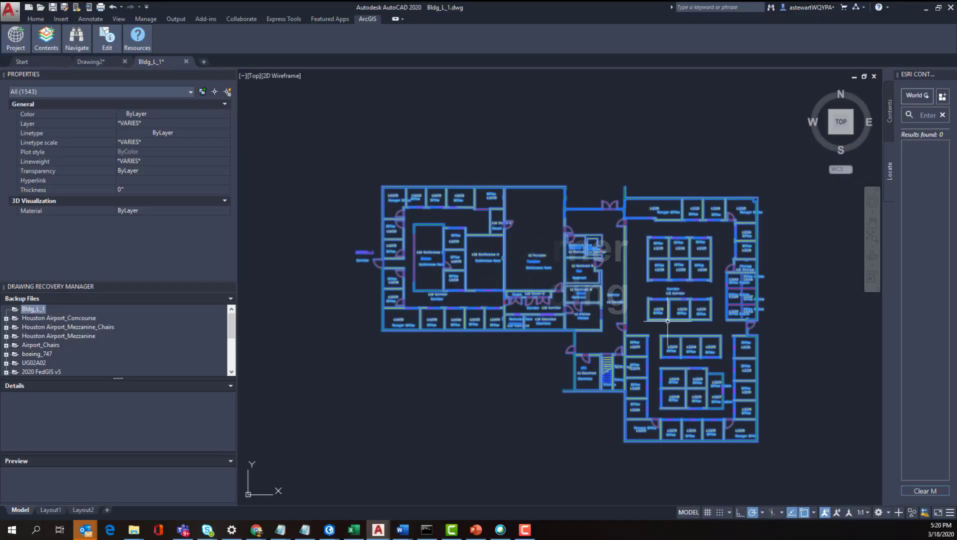
In Drawing2, locate the building's street address with the World Geocode Service and go to the first match.
click(109, 61)
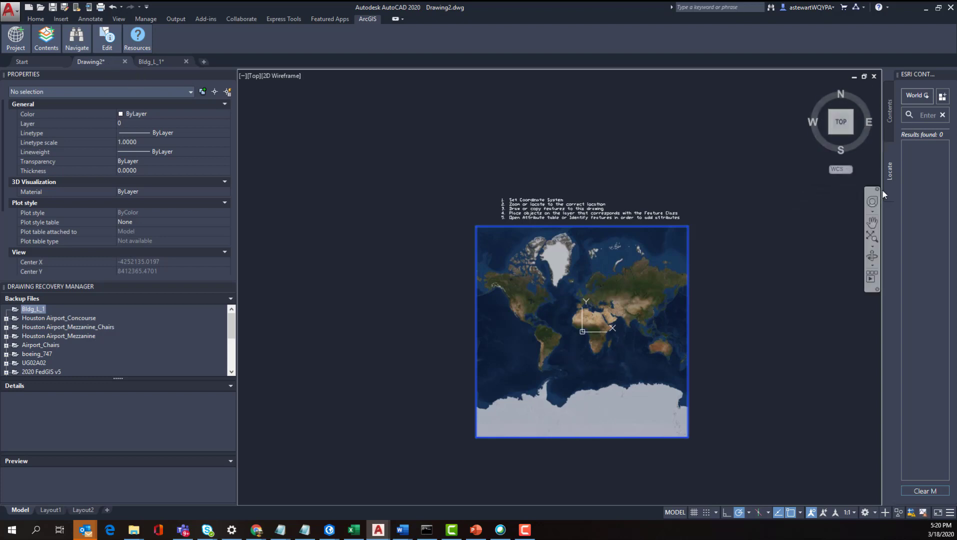
drag(882, 190, 762, 180)
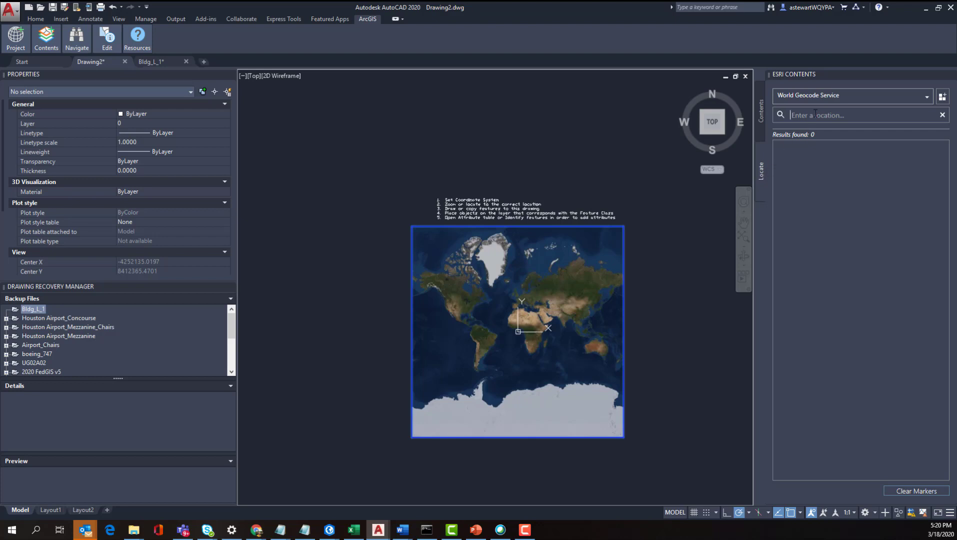
text(380 New York St Redlands, CA 92373)
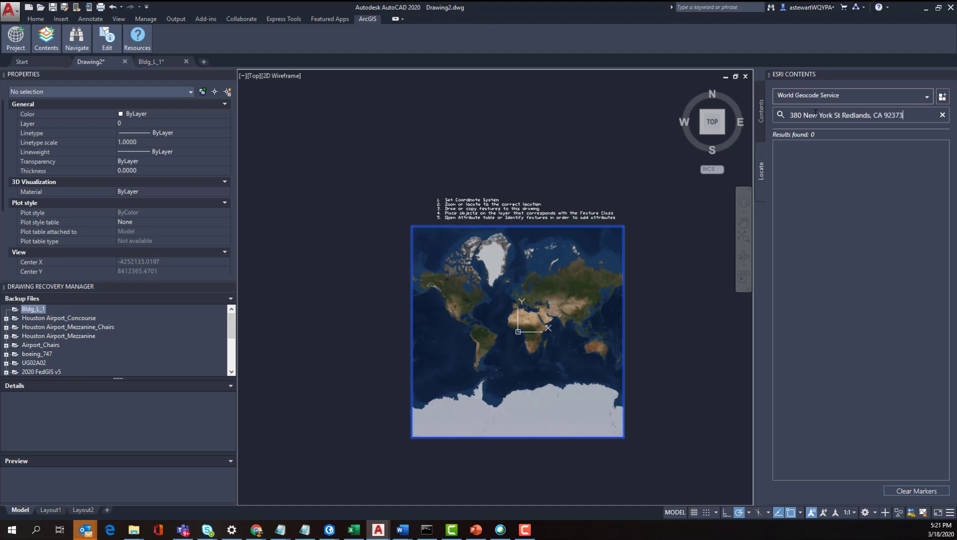
key(Return)
click(830, 146)
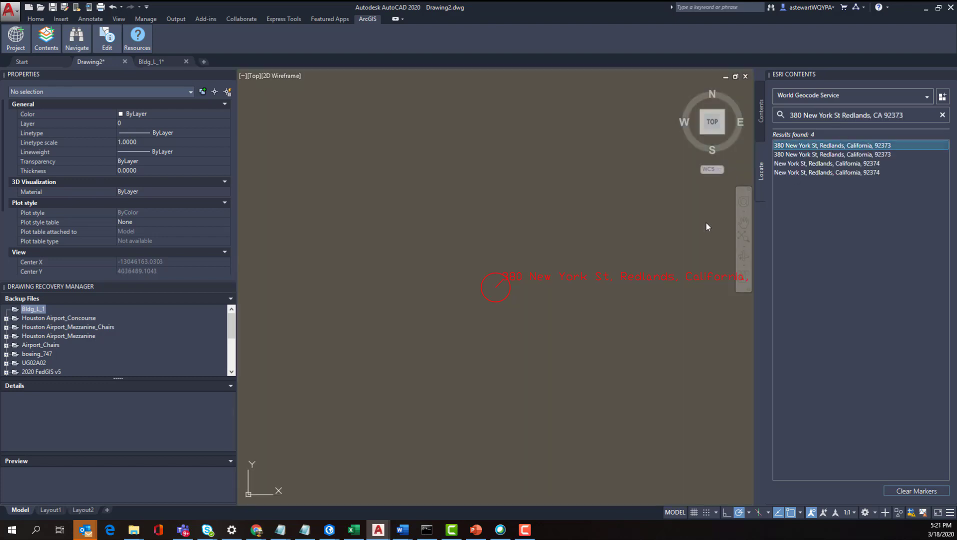
Paste the copied floor plan with PASTECLIP over the matching building southeast of the address marker.
scroll(522, 315, down, 1)
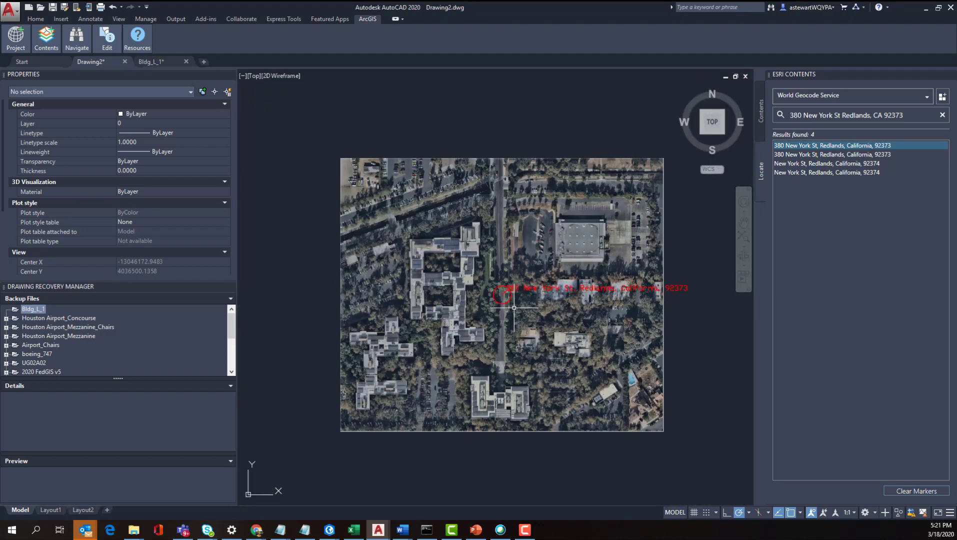
scroll(603, 343, up, 6)
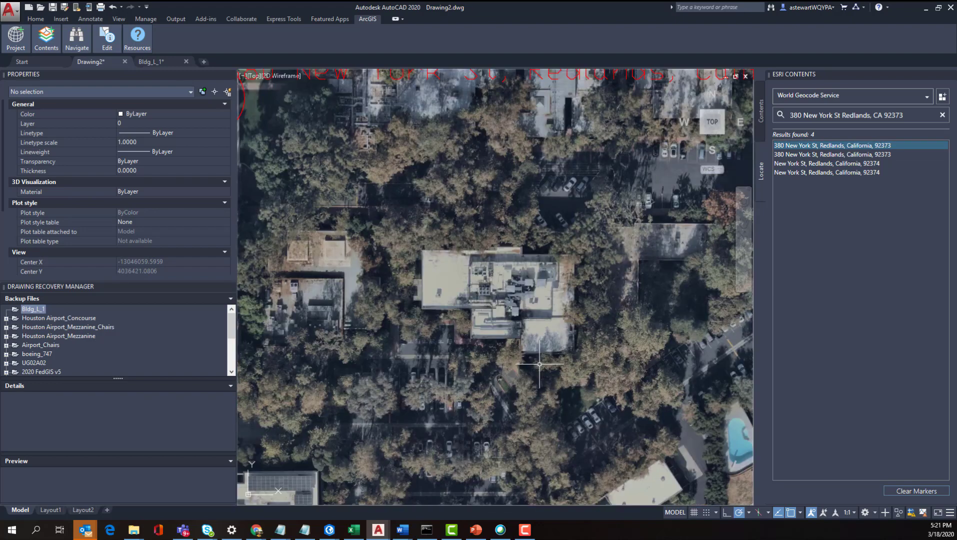
text(pasteclip)
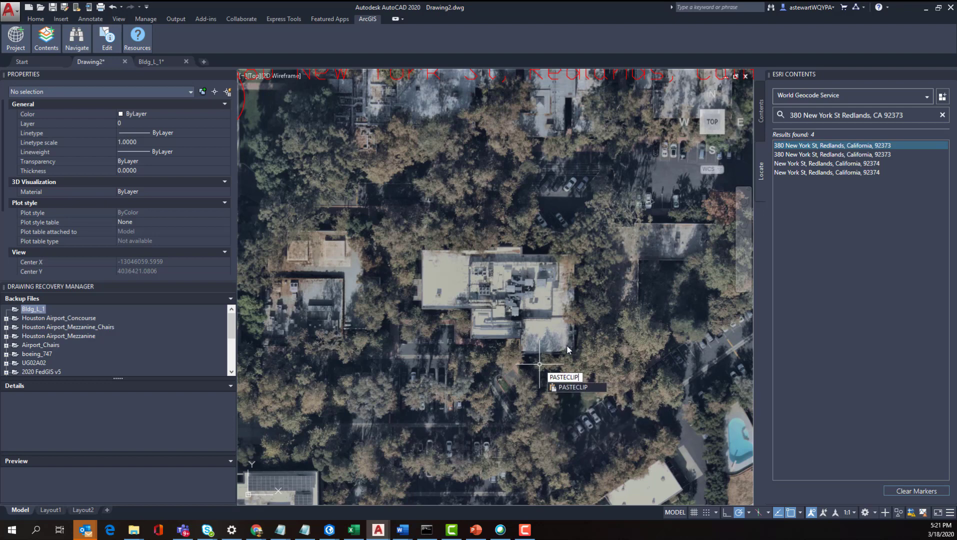
key(Return)
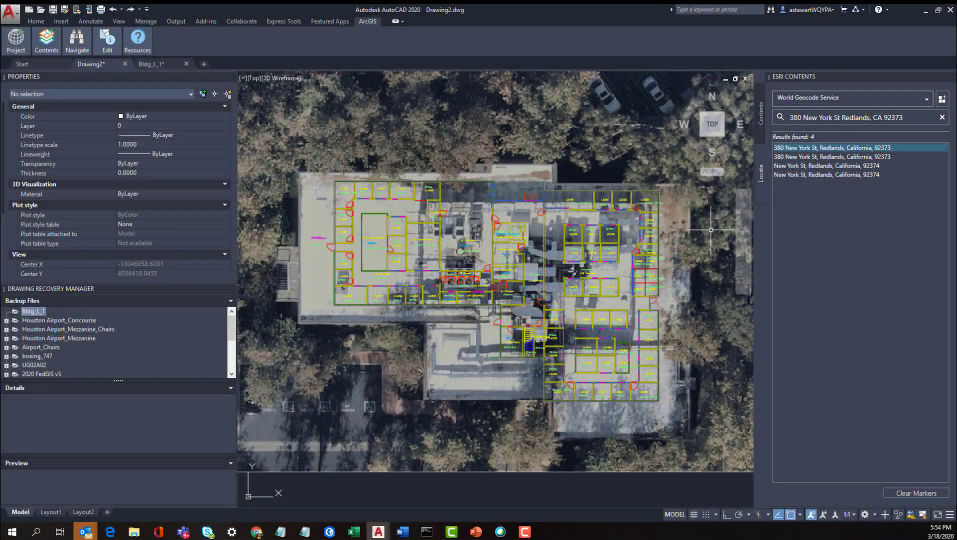
Select the entire pasted floor plan and move it to line up with the building roof in the imagery.
click(685, 430)
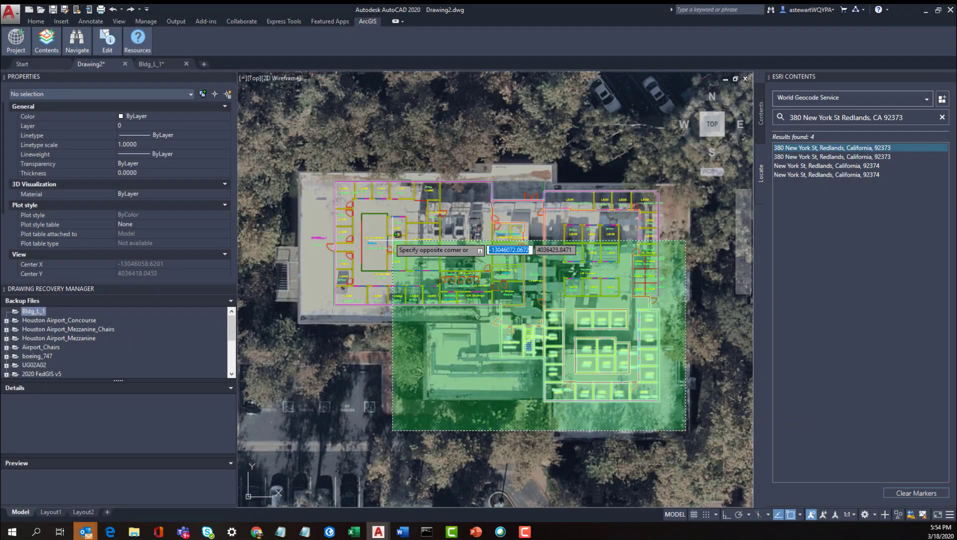
click(316, 145)
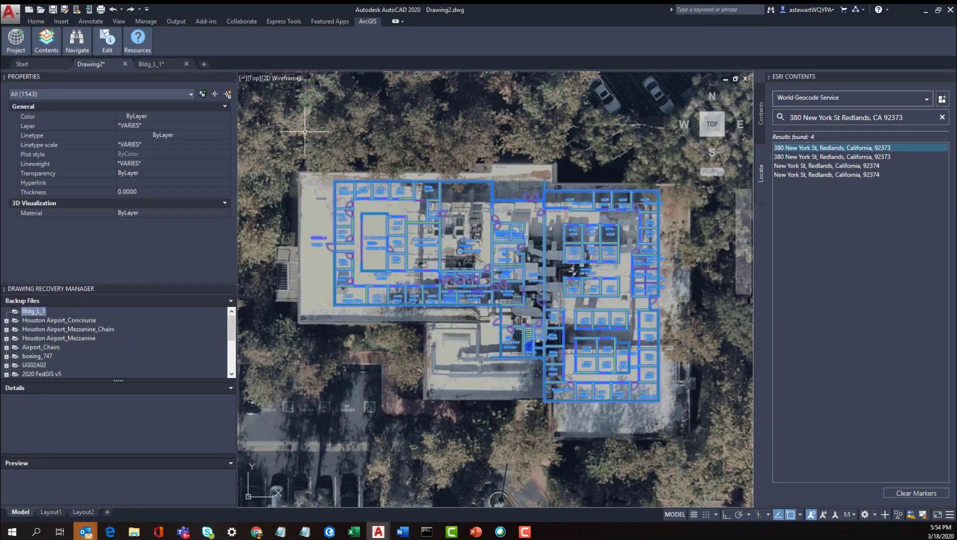
click(43, 25)
mouse_move(48, 54)
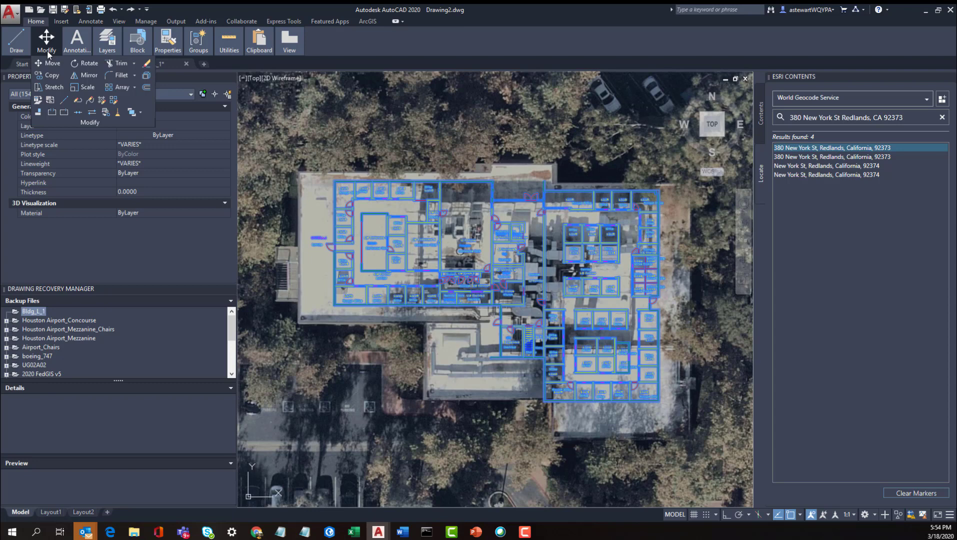
click(52, 63)
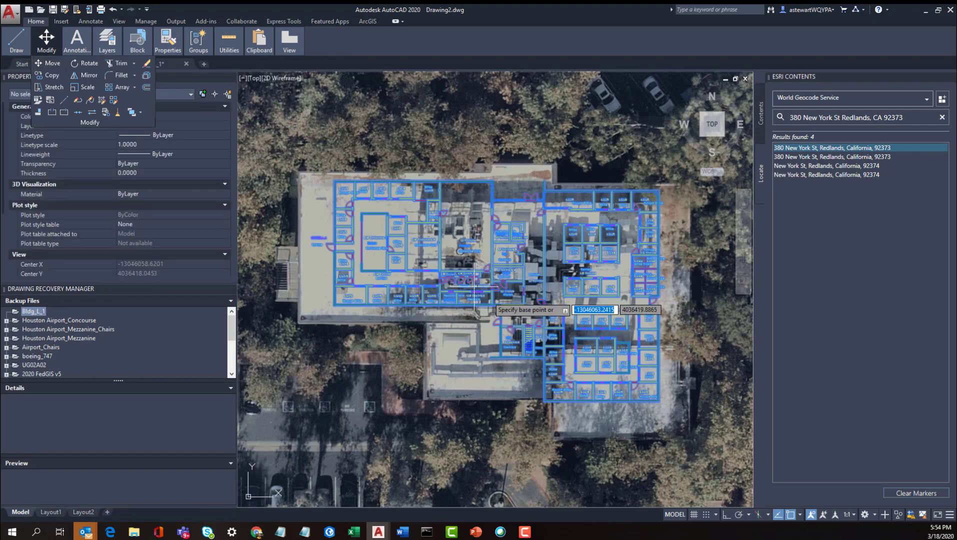
click(521, 288)
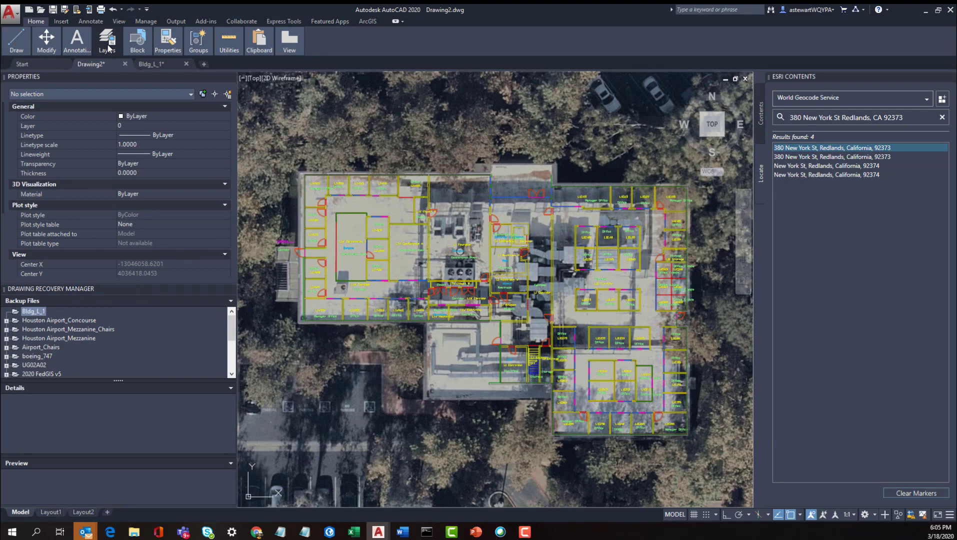
Turn off all layers in the layer properties, and turn only A-AREA-BDRY back on.
mouse_move(108, 48)
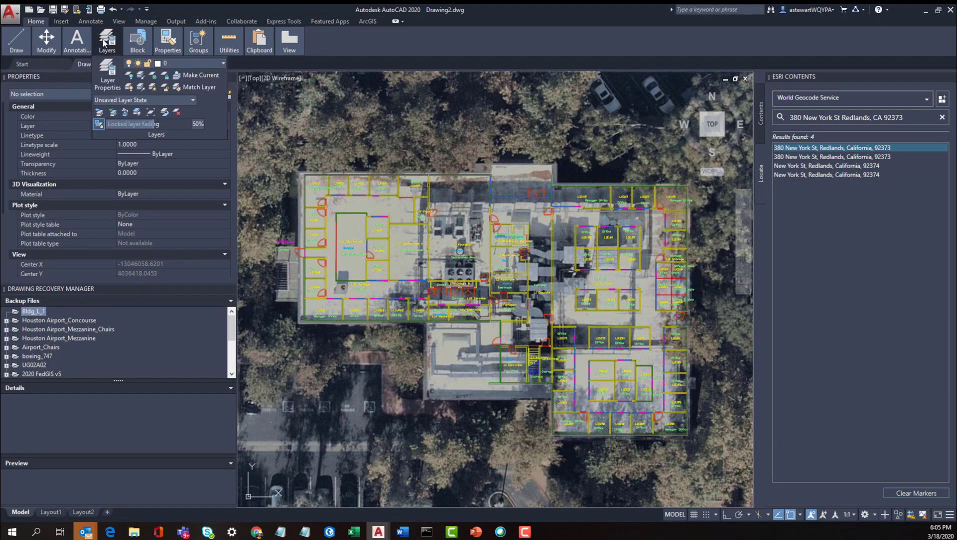
click(108, 76)
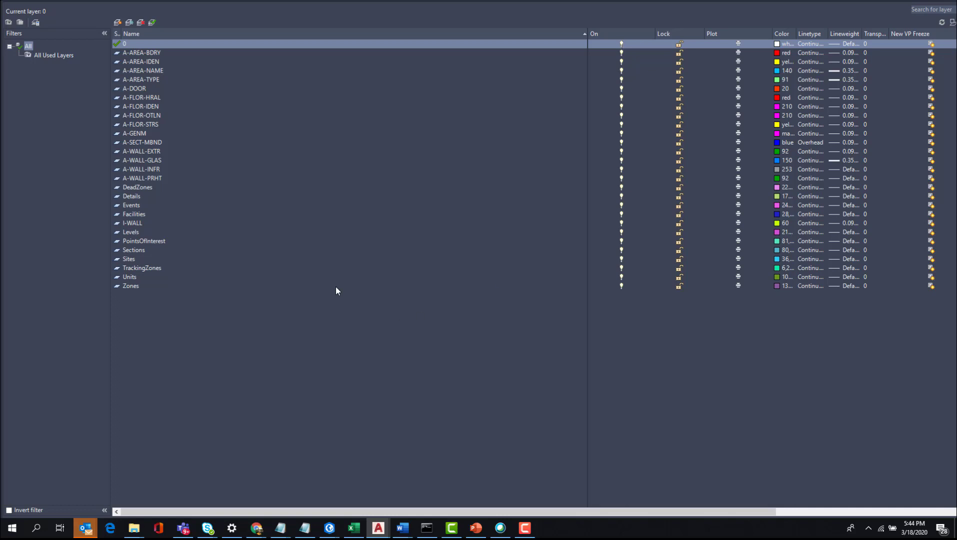
key(ctrl+a)
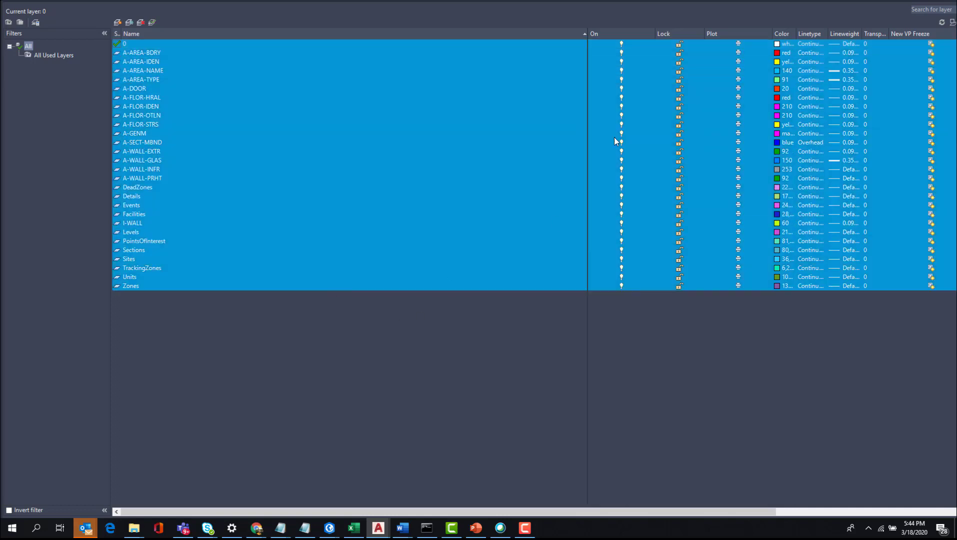
click(621, 44)
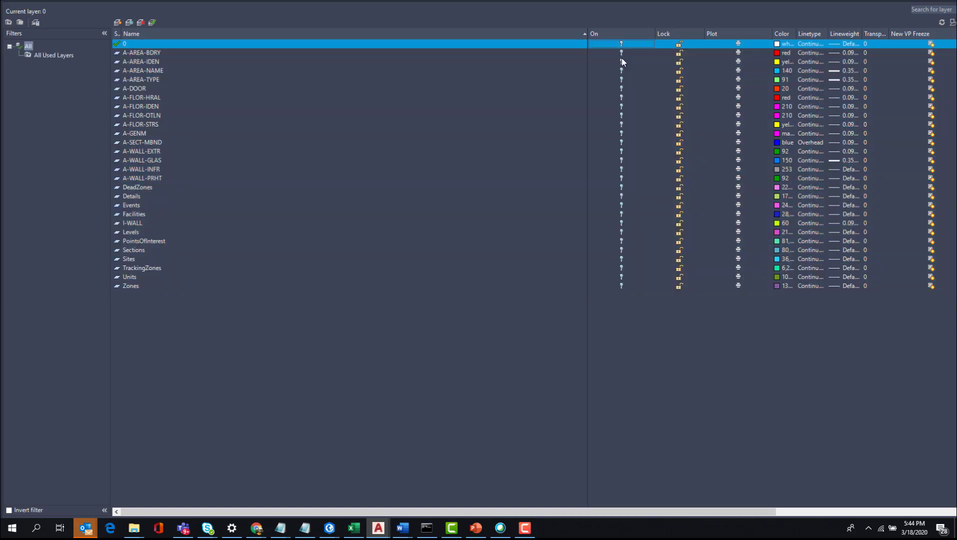
click(621, 58)
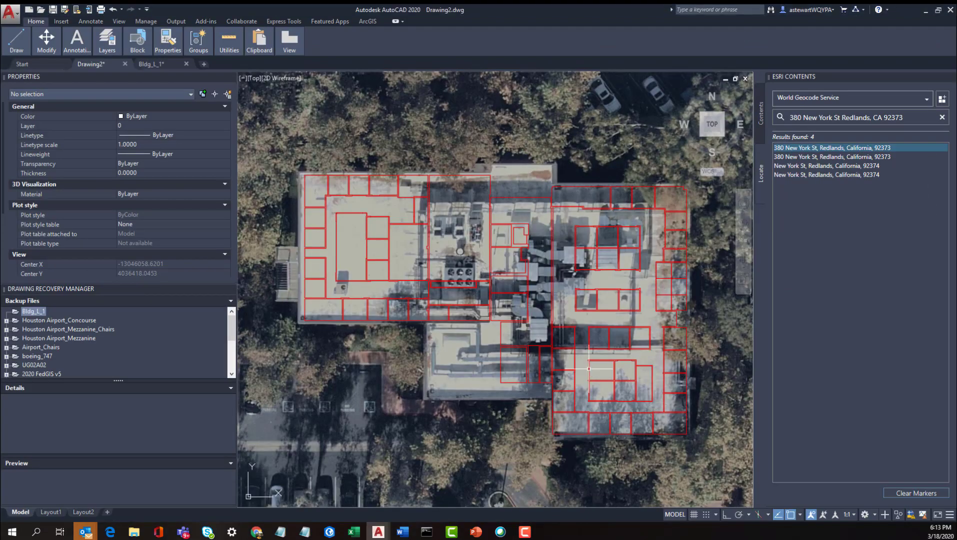
Select the five room polylines of the central block in the southeast wing and assign them to the Units layer.
mouse_move(588, 371)
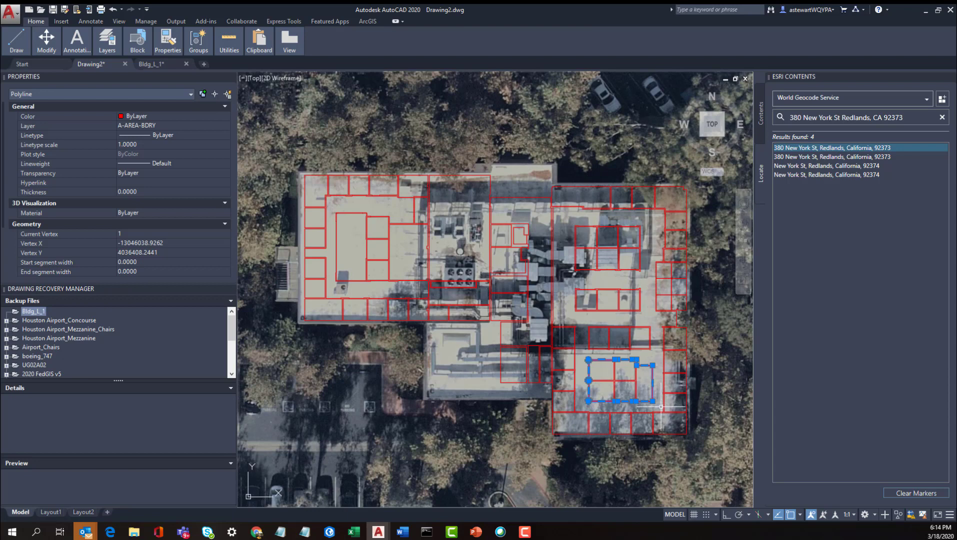
mouse_move(661, 410)
mouse_down()
mouse_move(636, 401)
mouse_move(595, 349)
mouse_up()
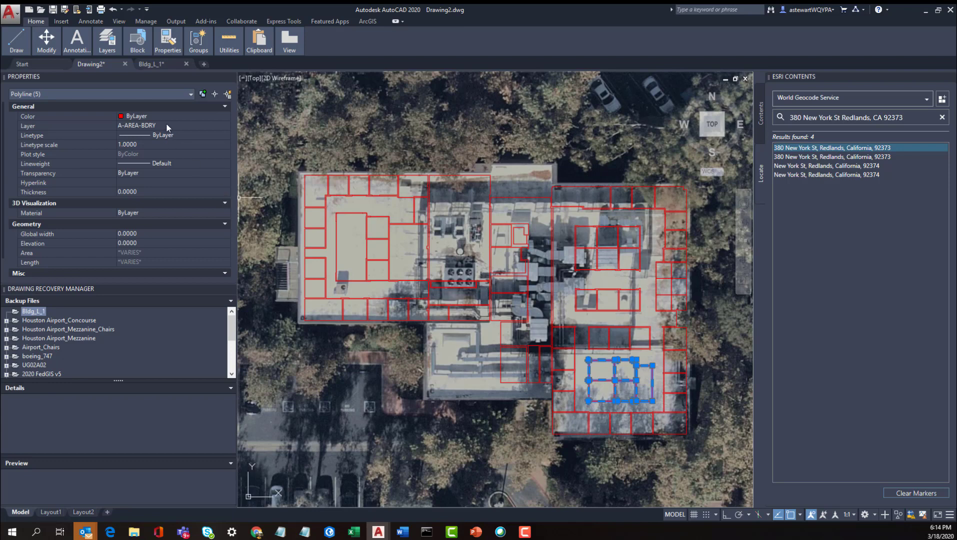
scroll(163, 228, down, 2)
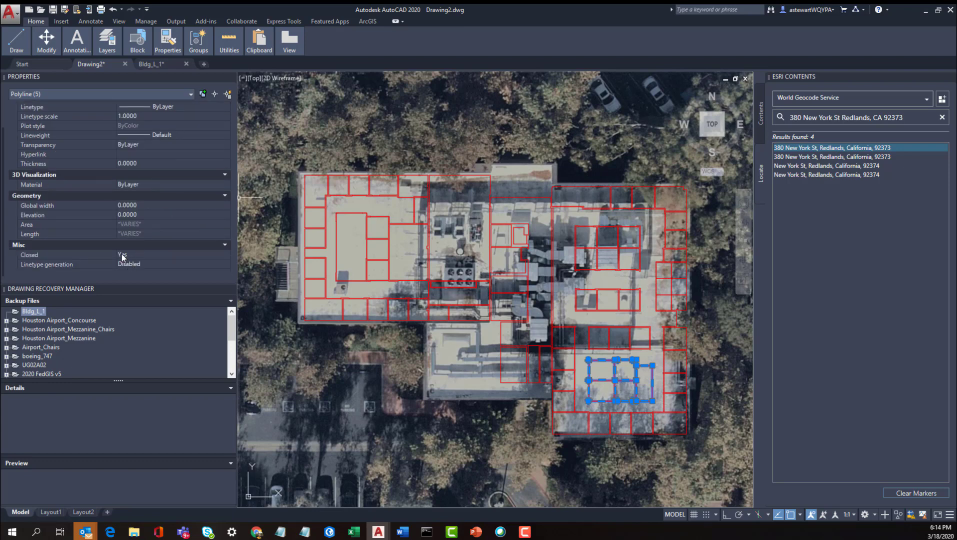
scroll(133, 255, up, 2)
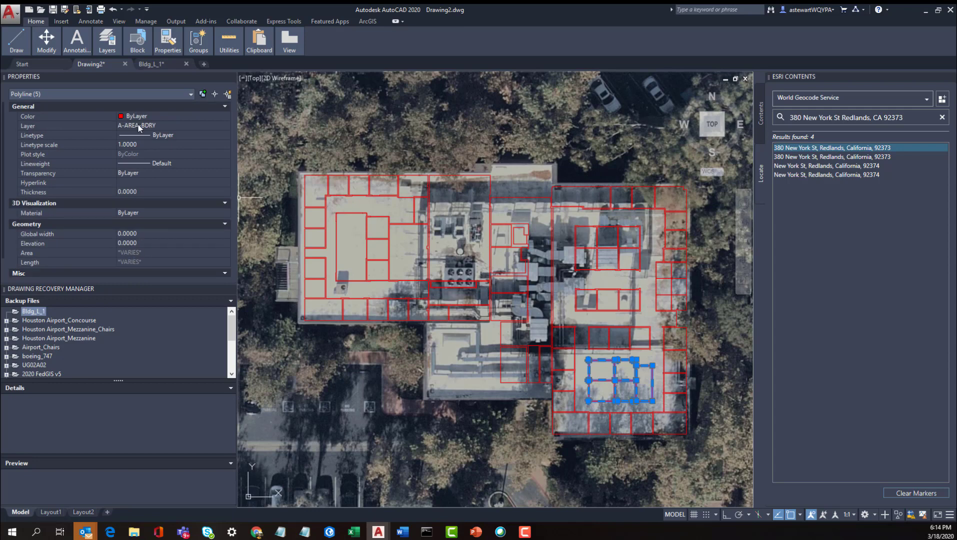
click(161, 124)
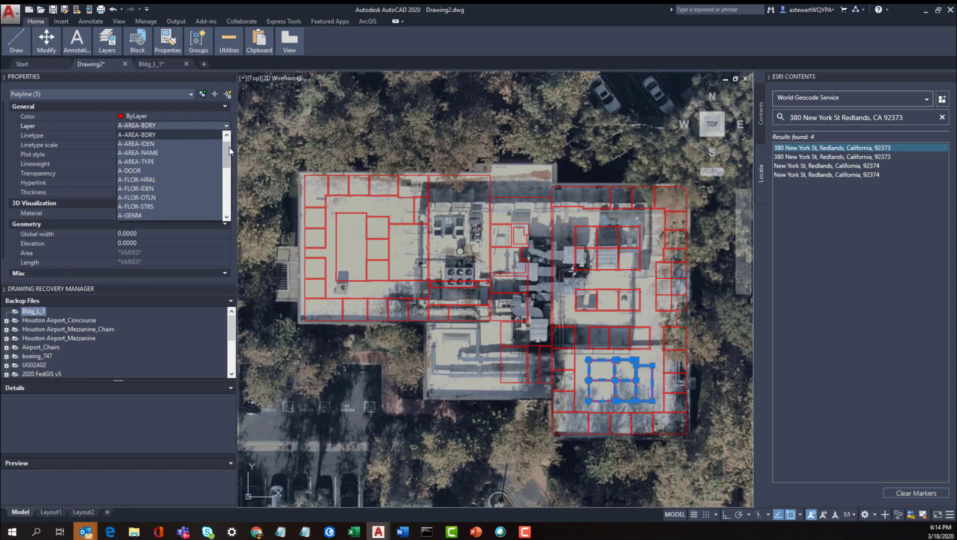
drag(229, 148, 197, 208)
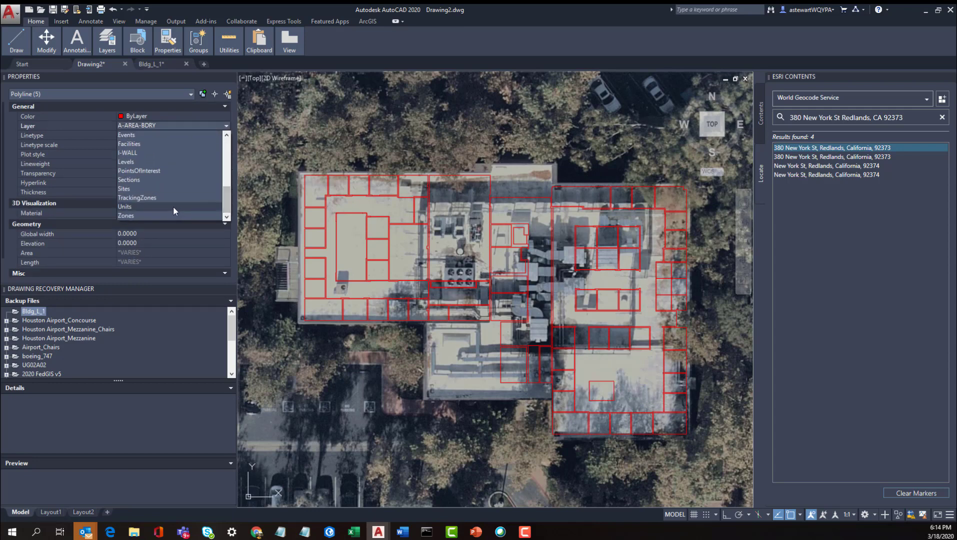
click(173, 207)
key(Escape)
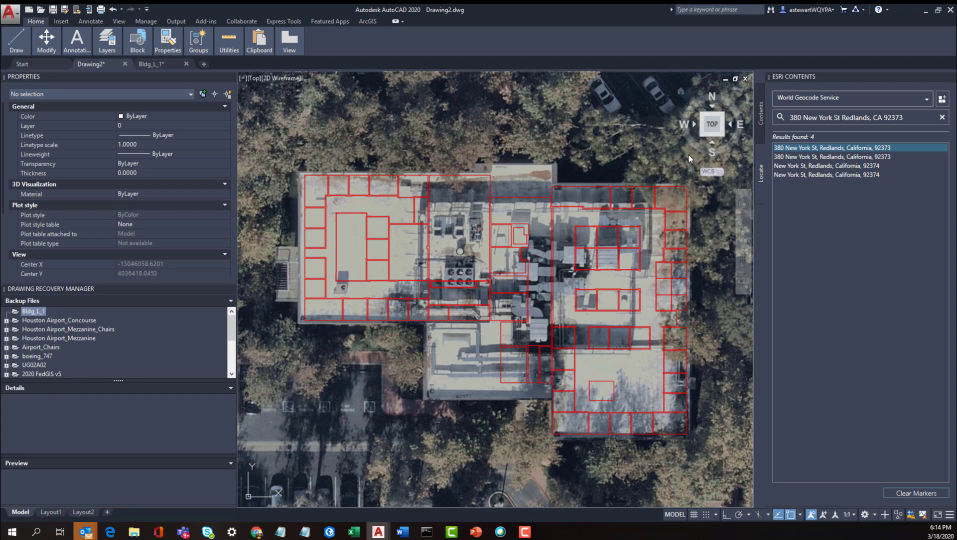
Open the attribute table of the Units document feature layer in the Esri contents.
click(758, 118)
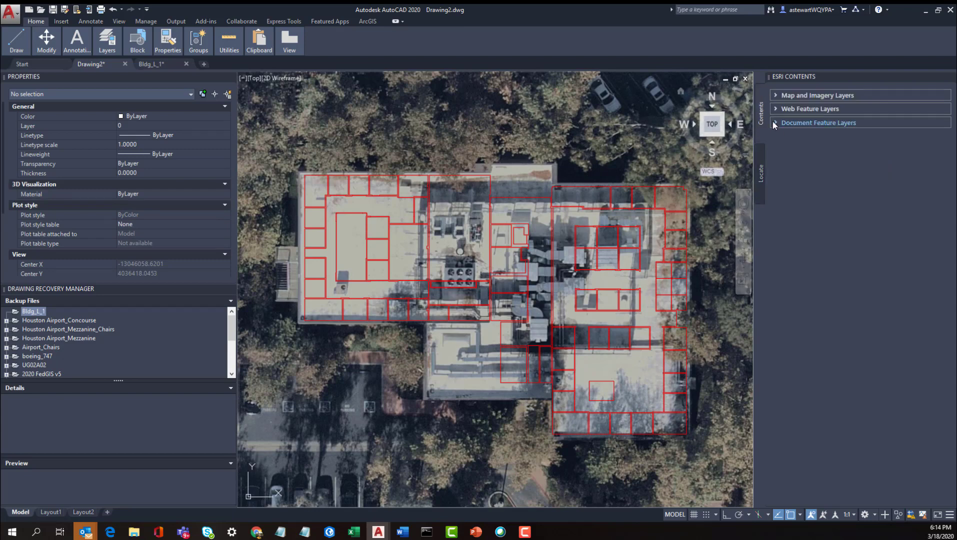
click(774, 123)
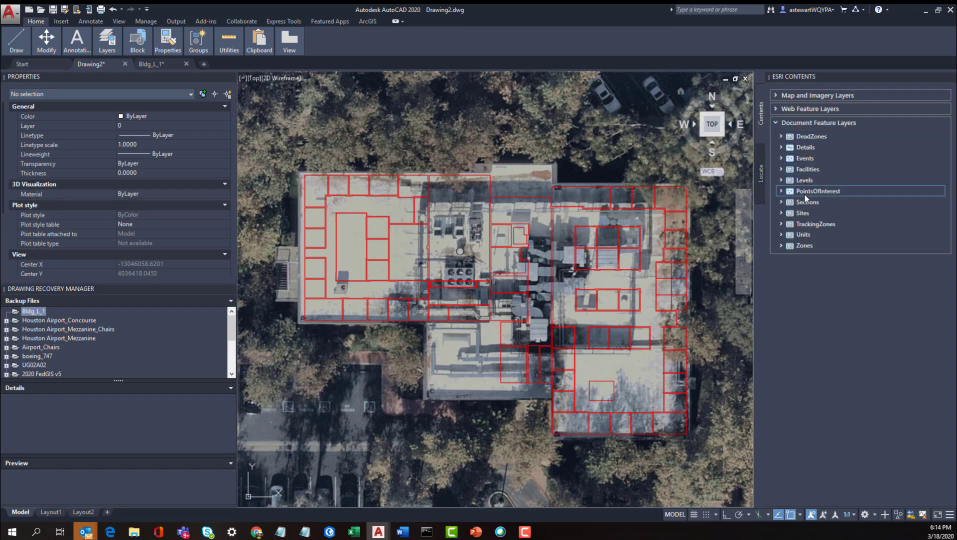
click(803, 234)
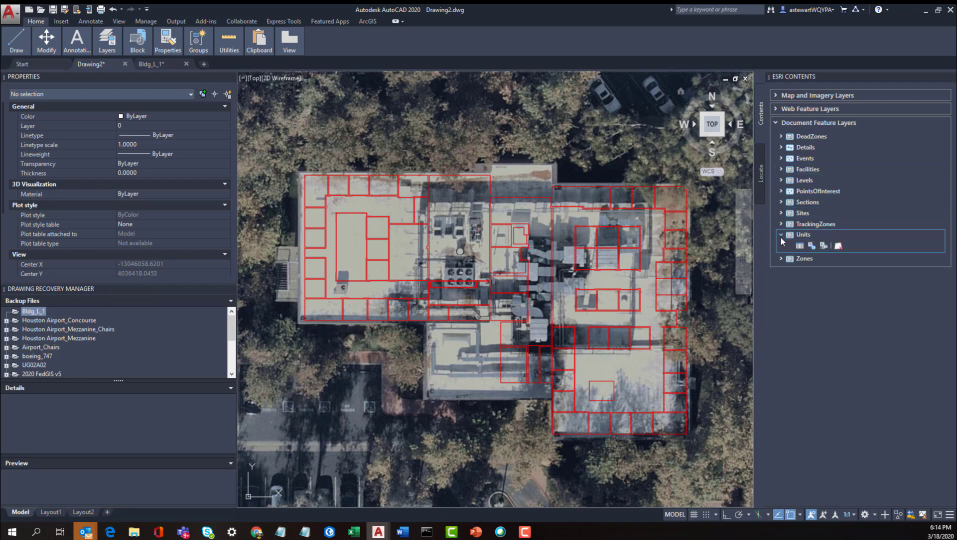
click(799, 247)
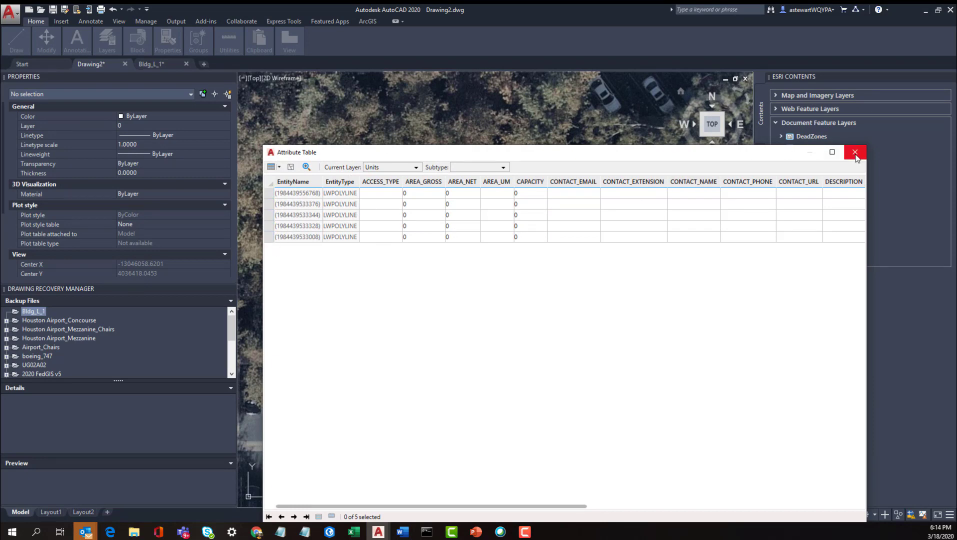
Set USE_TYPE to OFFICE for all five Units records and close the attribute table.
scroll(745, 197, right, 10)
click(745, 194)
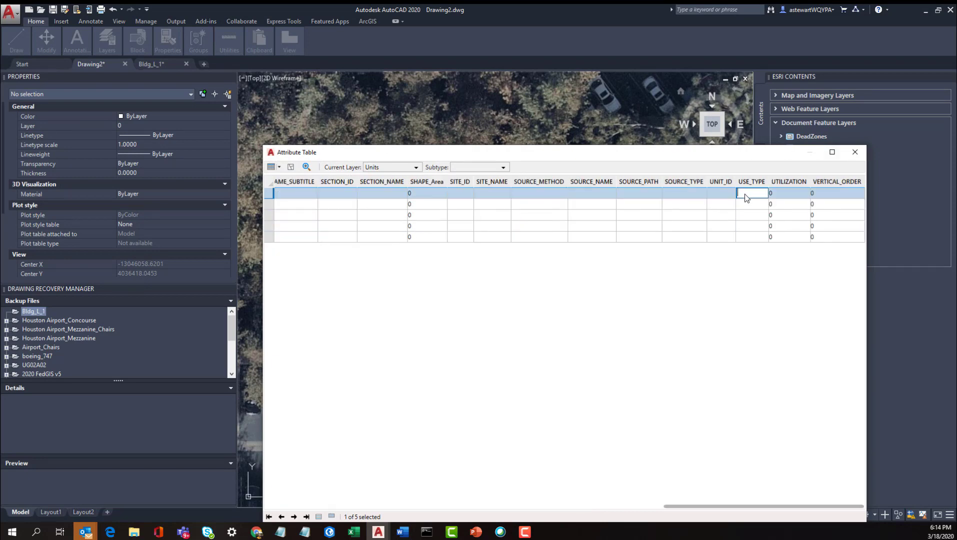
text(OFFICE)
click(744, 205)
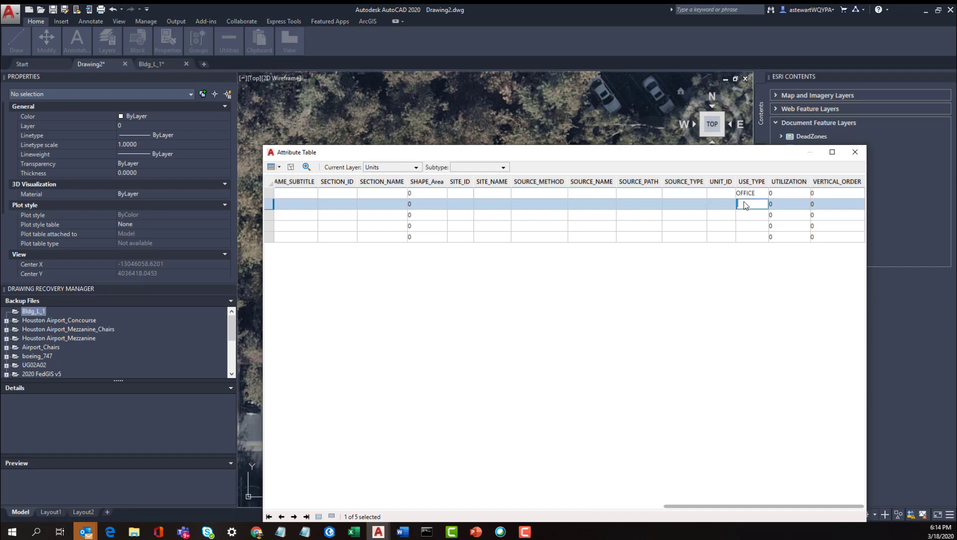
text(OFFICE)
click(743, 216)
click(739, 227)
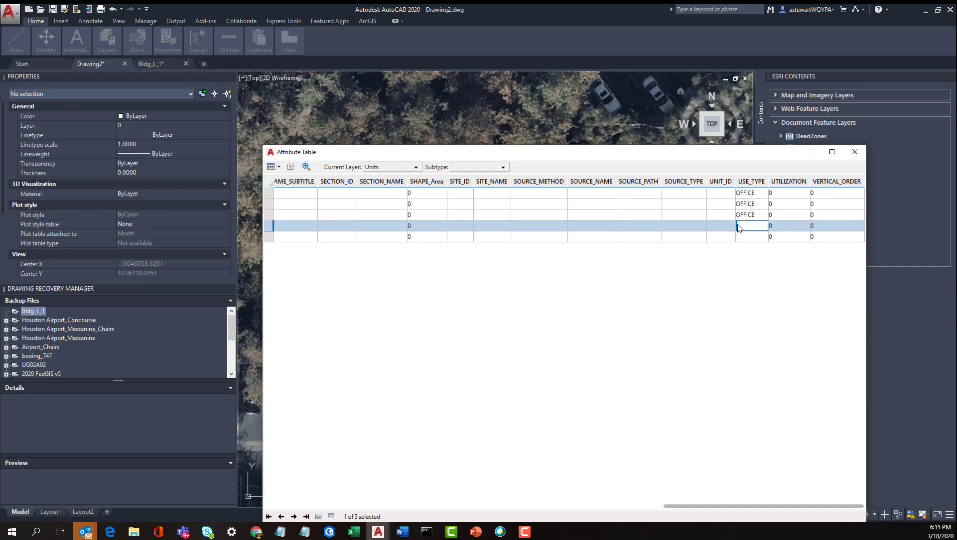
click(753, 238)
text(OFFICE)
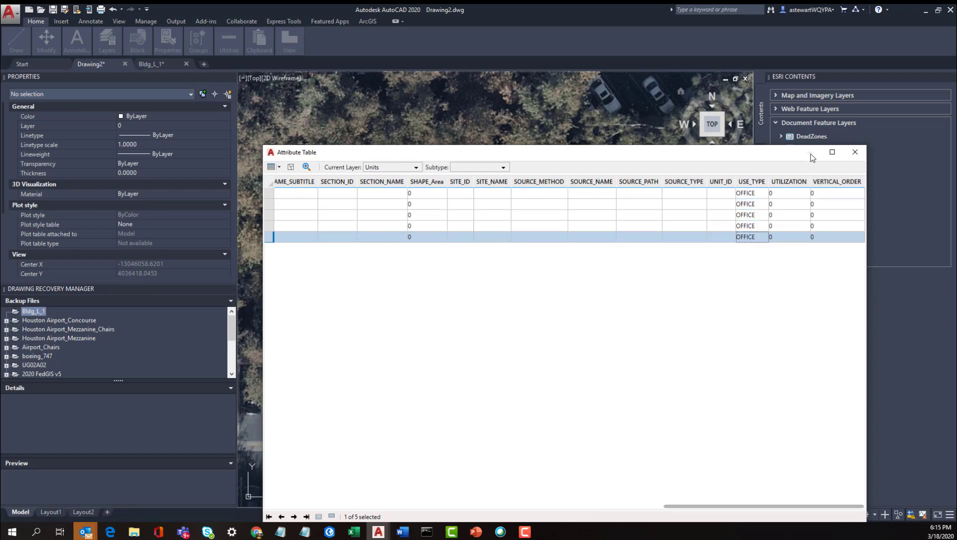
click(855, 152)
Select the row of five room polylines along the southeast wing's south edge and assign them to the Units layer.
click(702, 456)
click(554, 418)
click(221, 118)
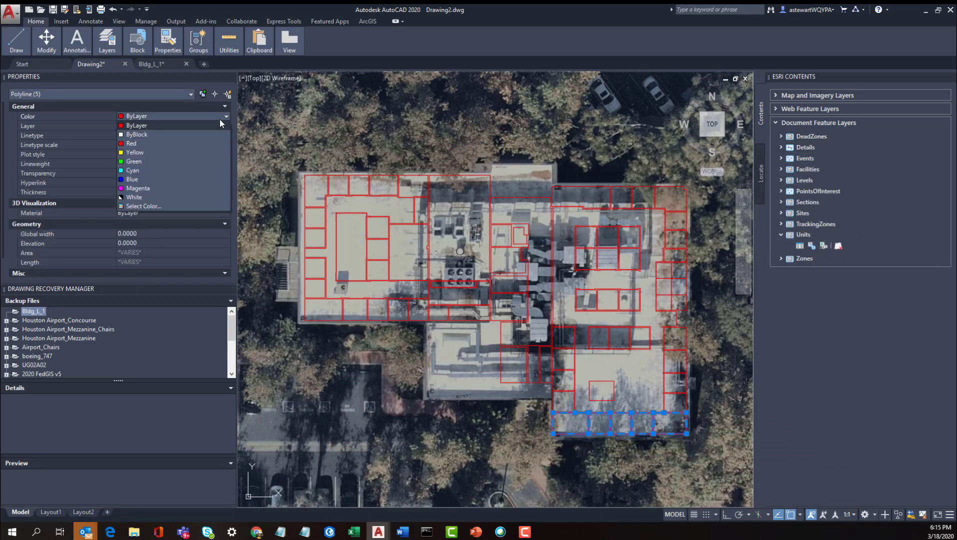
click(218, 125)
click(216, 126)
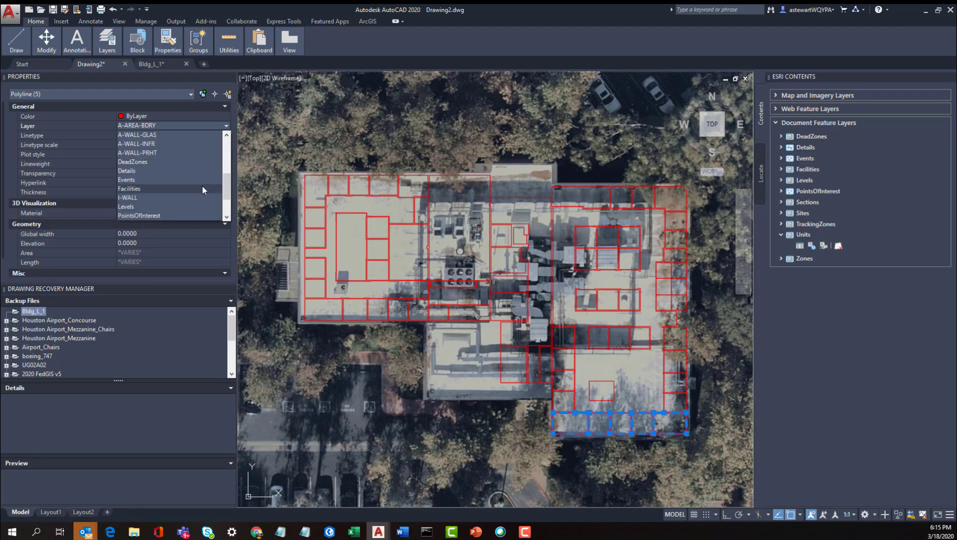
click(202, 189)
click(537, 278)
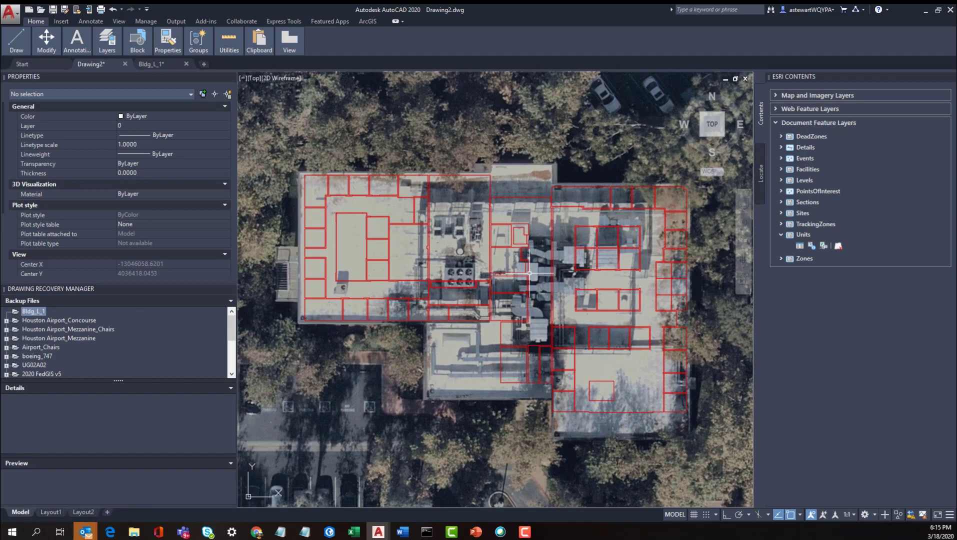
Reopen the Units attribute table, set USE_TYPE to OFFICE for the five newly added records, and close the table.
click(800, 246)
click(854, 152)
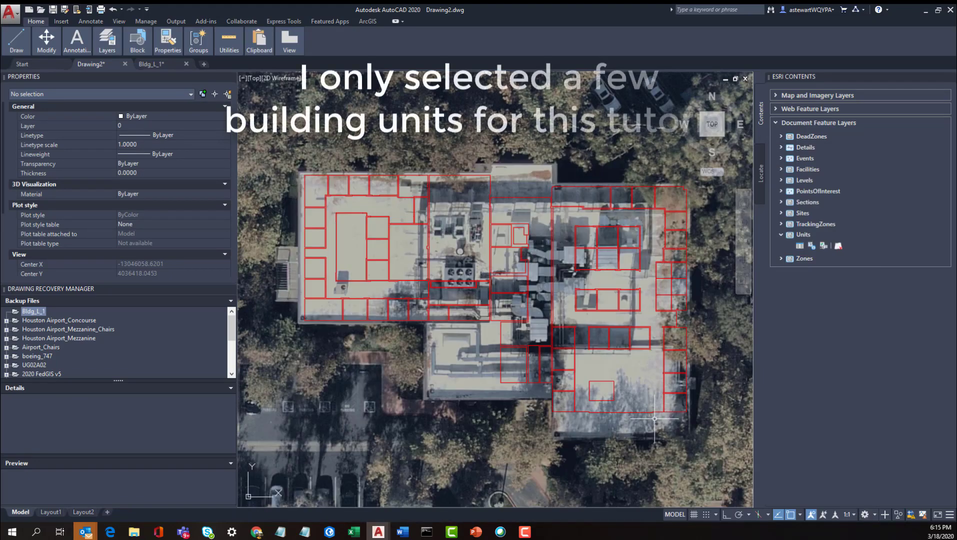
click(800, 246)
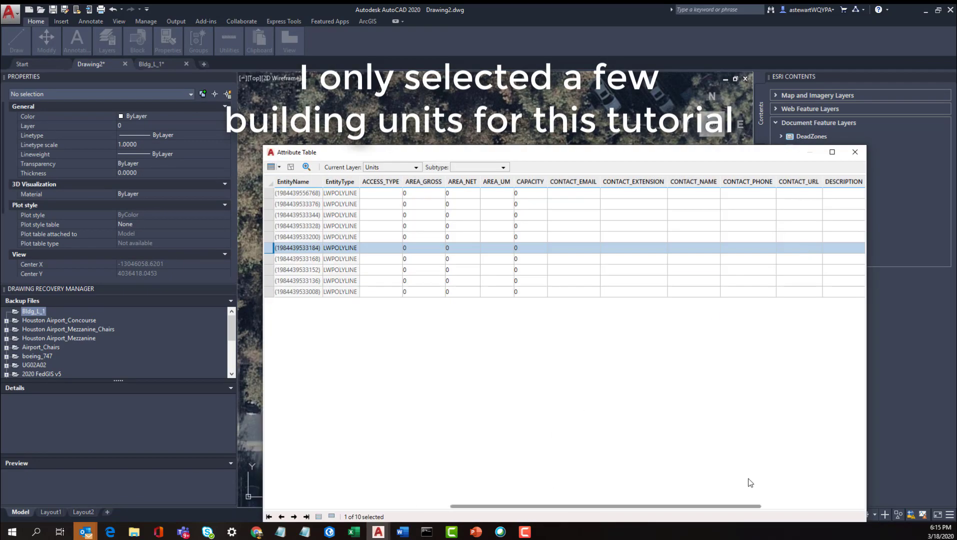
drag(750, 482, 853, 492)
drag(744, 506, 861, 505)
double_click(750, 237)
text(OFFICE)
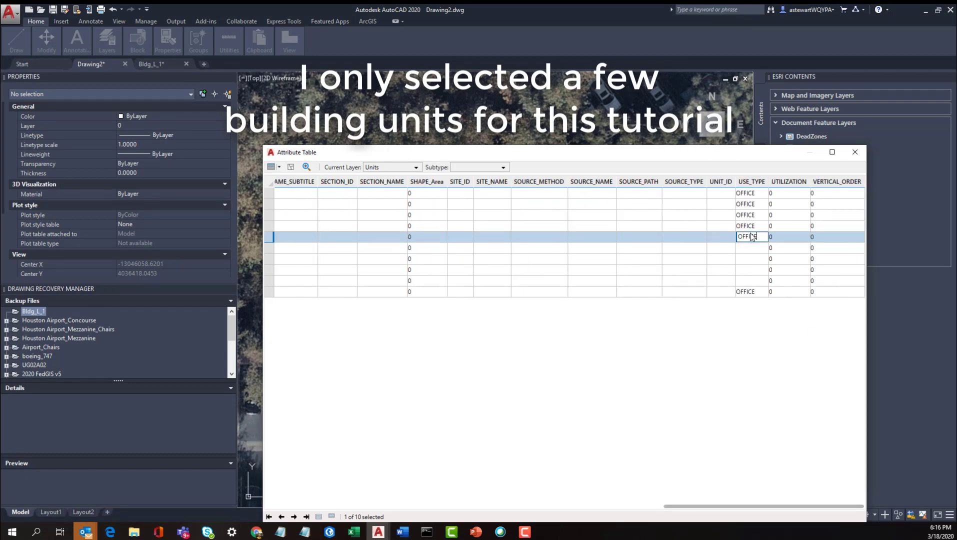
double_click(753, 248)
text(OFFICE)
double_click(753, 259)
text(OFFICE)
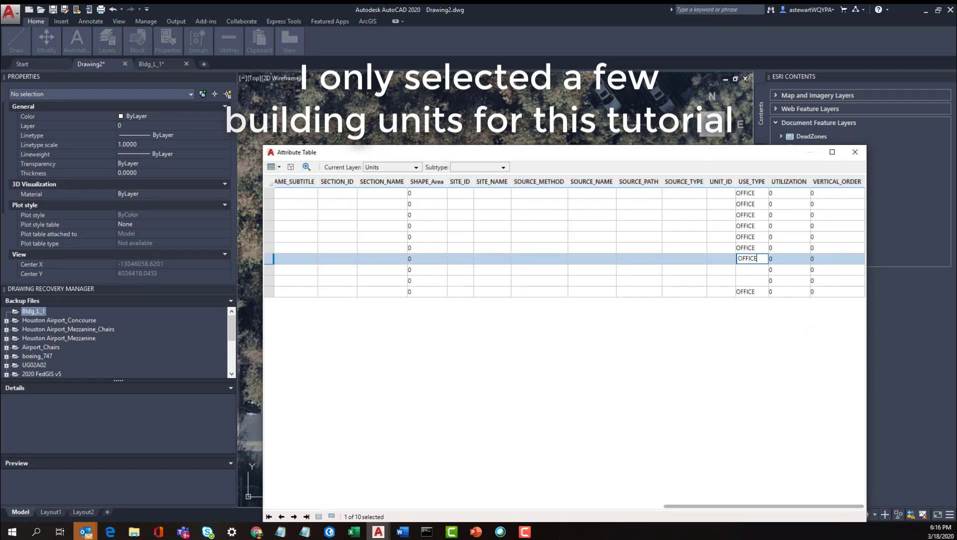
double_click(757, 270)
text(OFFICE)
double_click(752, 281)
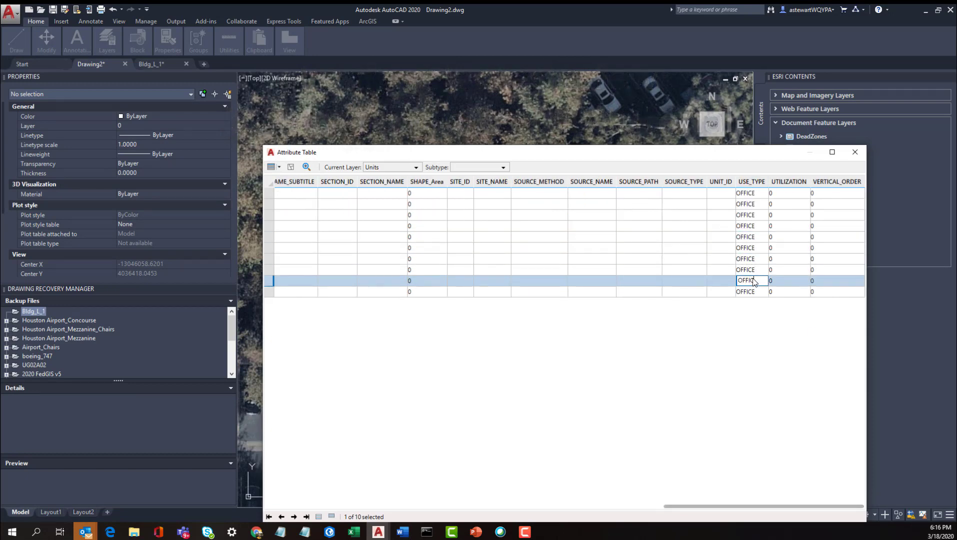
text(OFFICE)
key(Return)
click(855, 153)
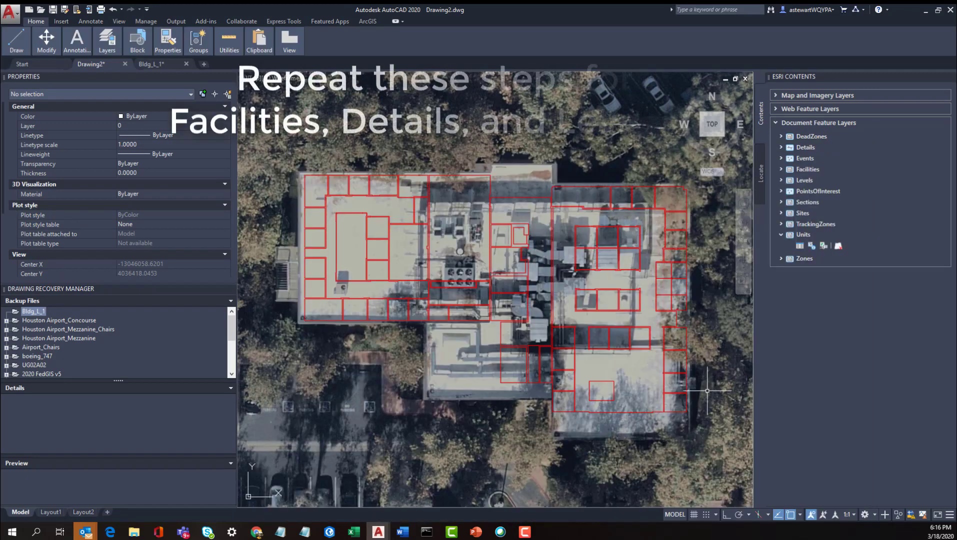
click(367, 21)
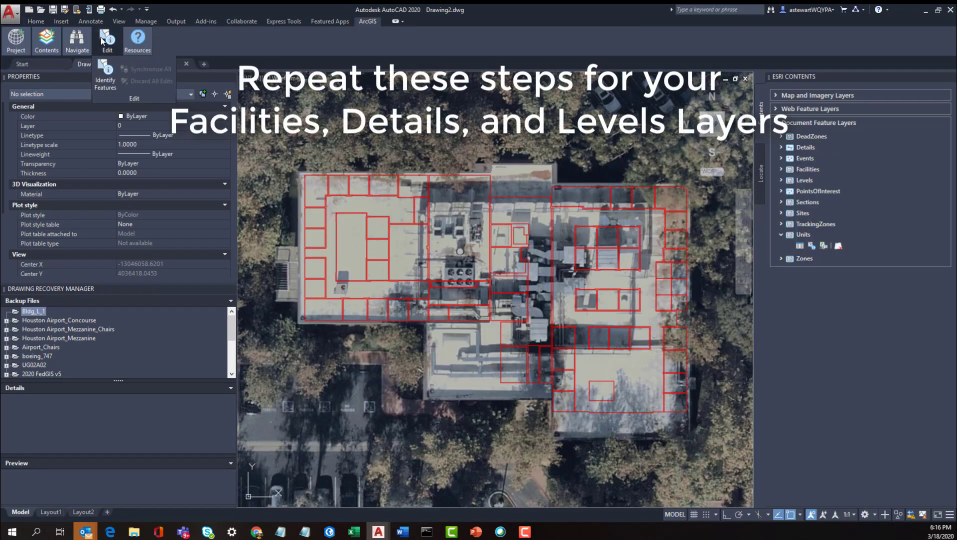
click(382, 319)
right_click(382, 320)
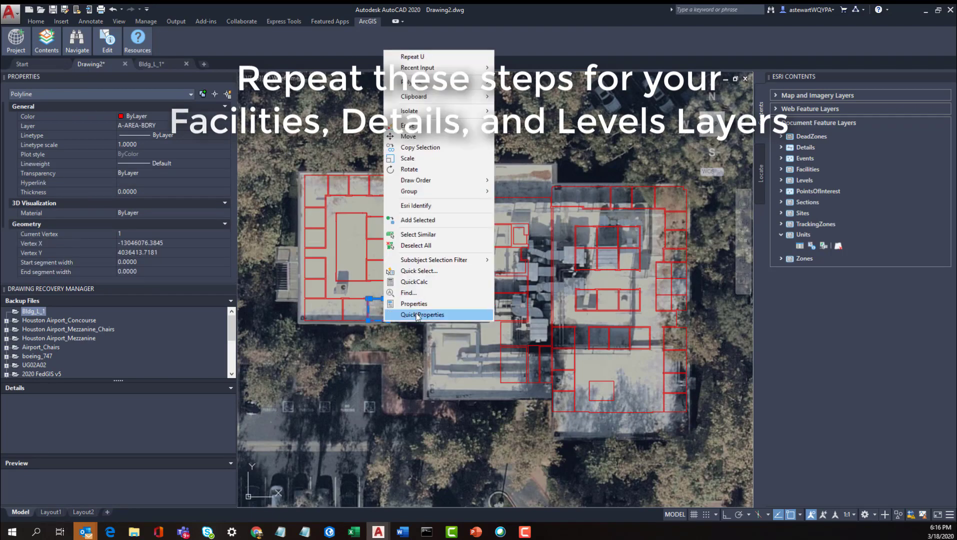
click(413, 218)
click(799, 246)
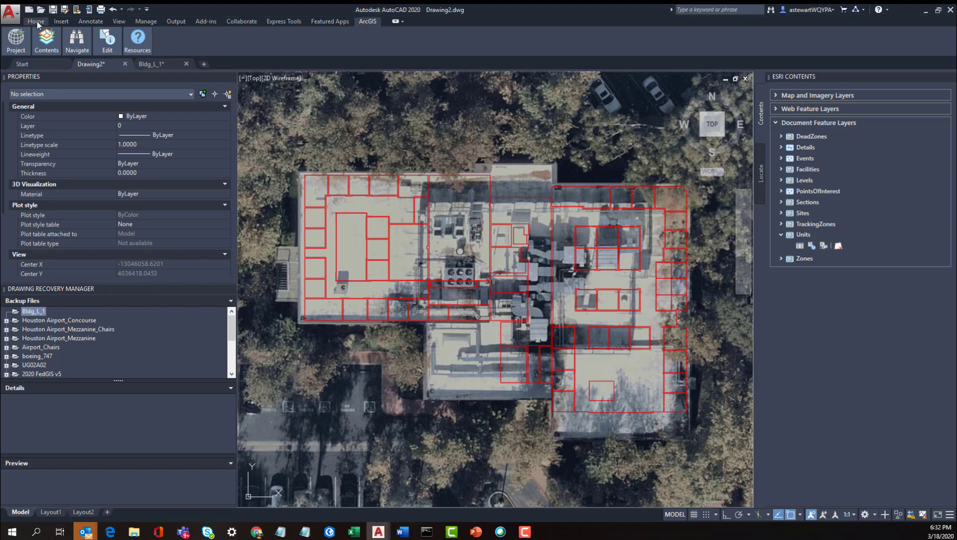
Turn on the Units layer in the layer properties.
click(36, 22)
mouse_move(107, 41)
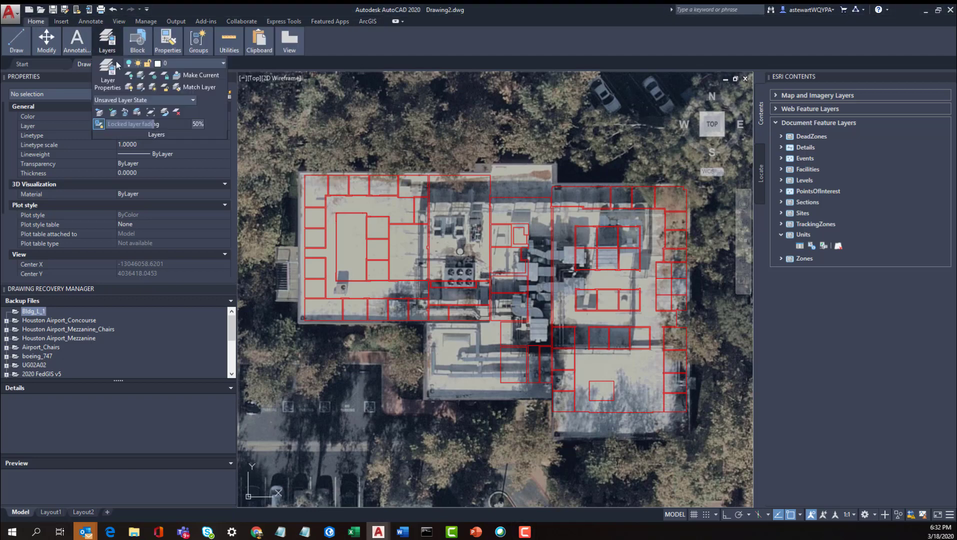
click(109, 75)
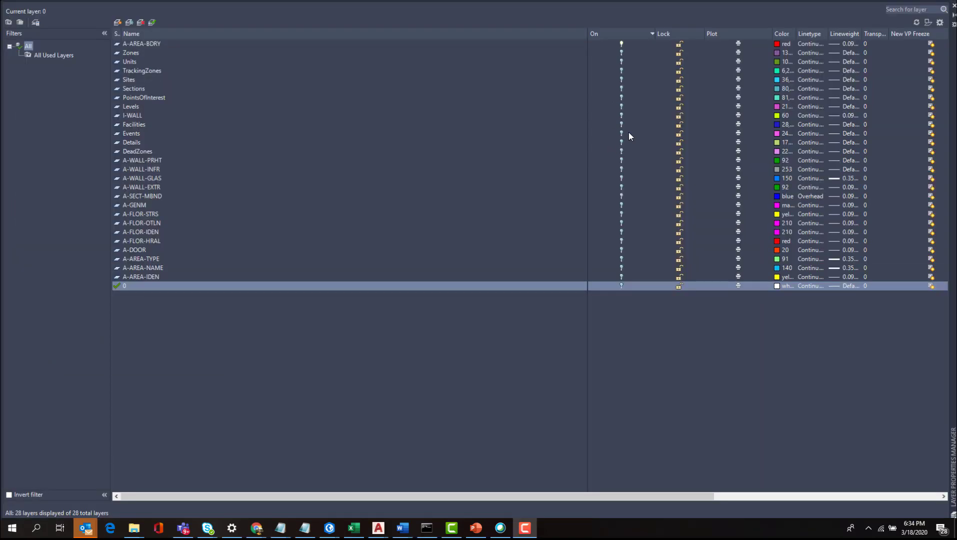
click(620, 62)
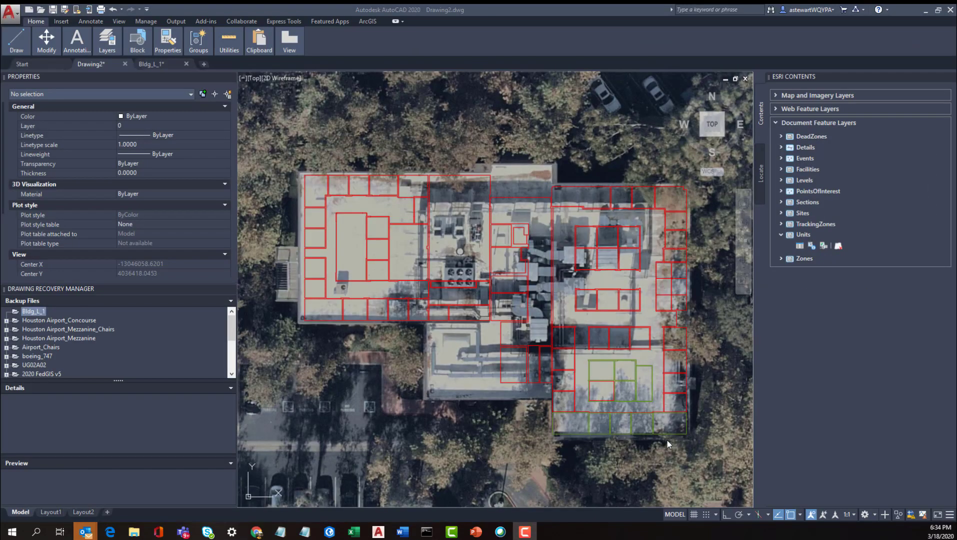
Identify the Units polyline of the southeast wing's central block with Esri Identify and examine its attributes down to USE_TYPE.
scroll(667, 440, up, 5)
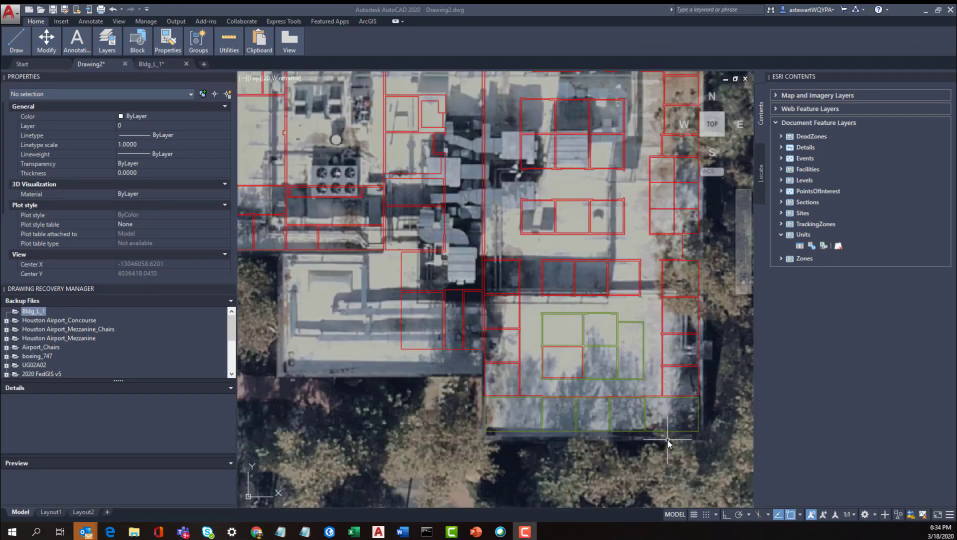
click(569, 343)
right_click(573, 344)
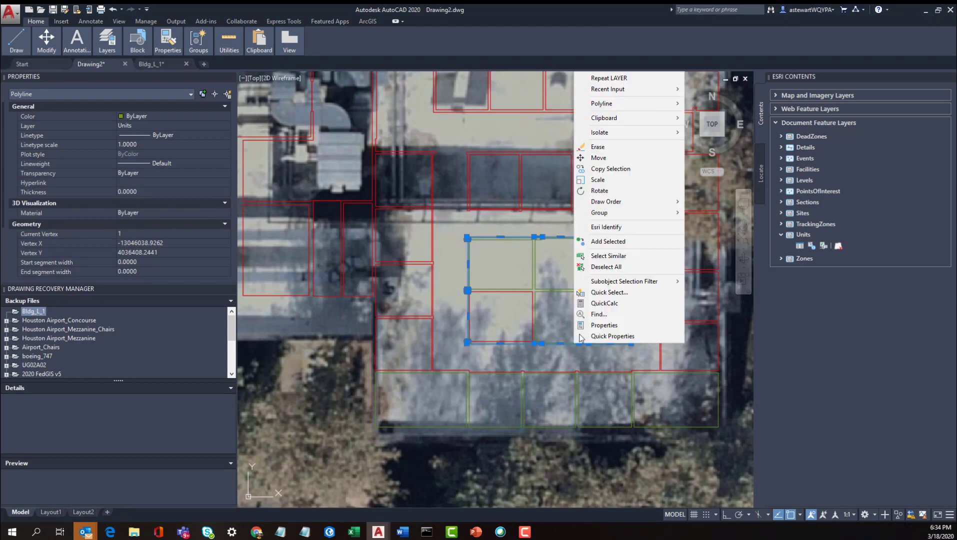
click(608, 227)
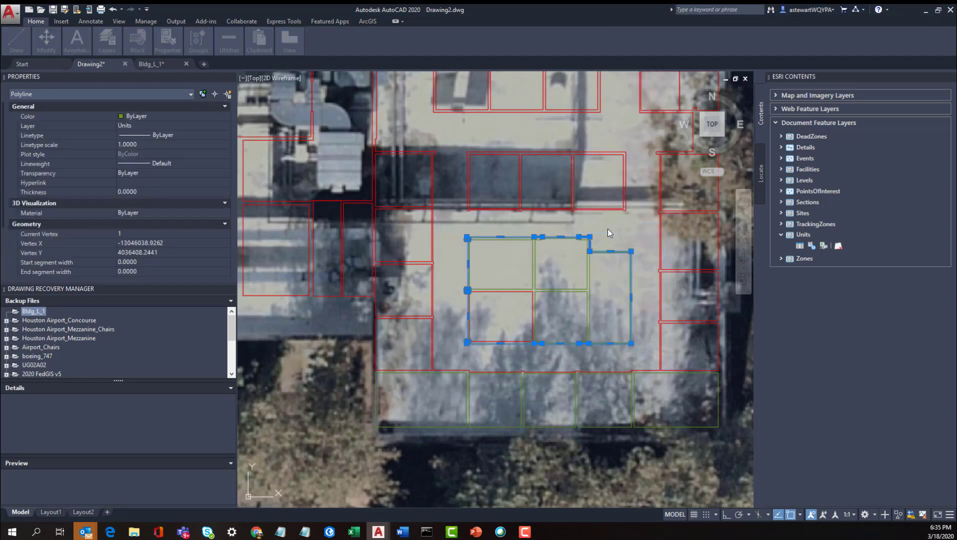
drag(757, 226, 775, 94)
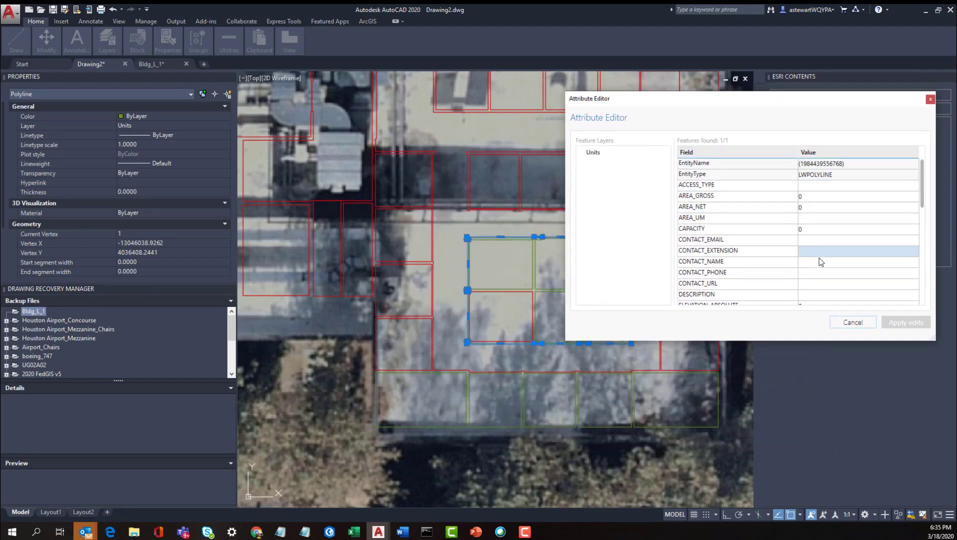
scroll(823, 270, down, 5)
scroll(825, 281, down, 4)
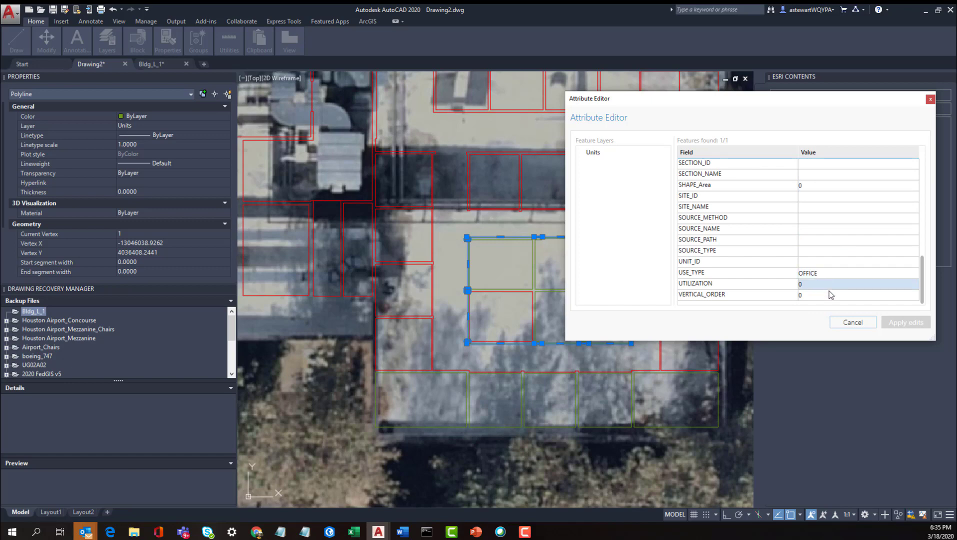
Review the central block's Units attributes back up to the start of the field list and close the attribute editor.
scroll(829, 288, up, 2)
scroll(830, 288, up, 7)
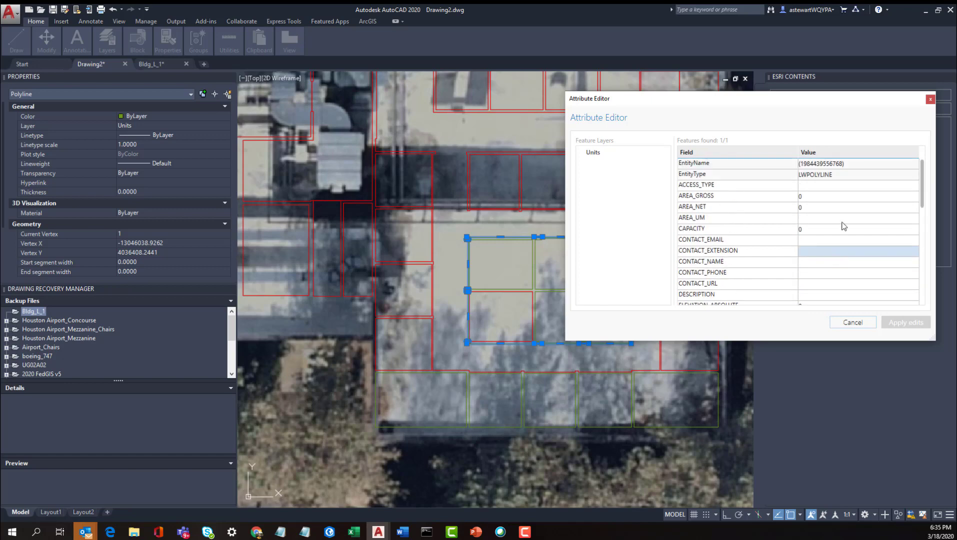
click(930, 100)
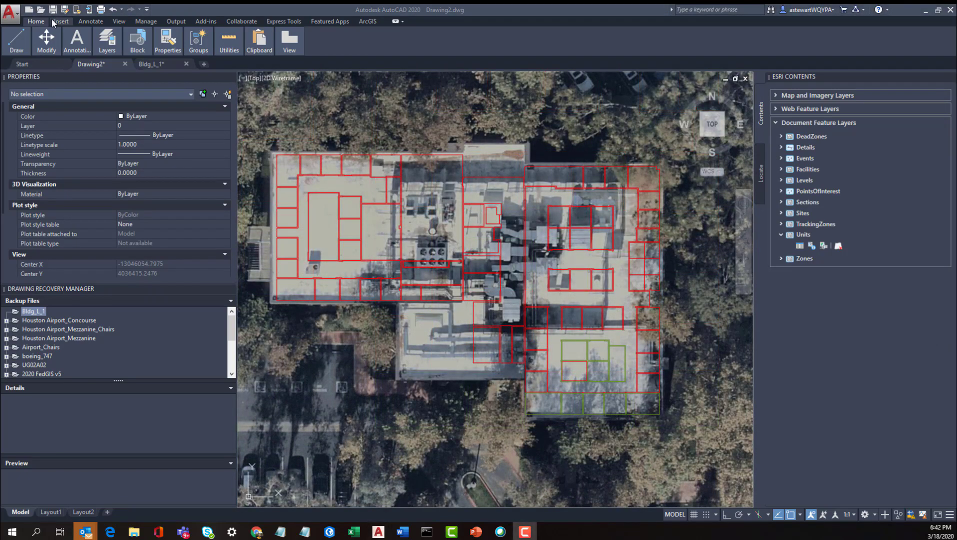
Save the drawing as a new file, switch to ArcGIS Pro, and add the BUILDING_L CAD data to the map.
click(11, 13)
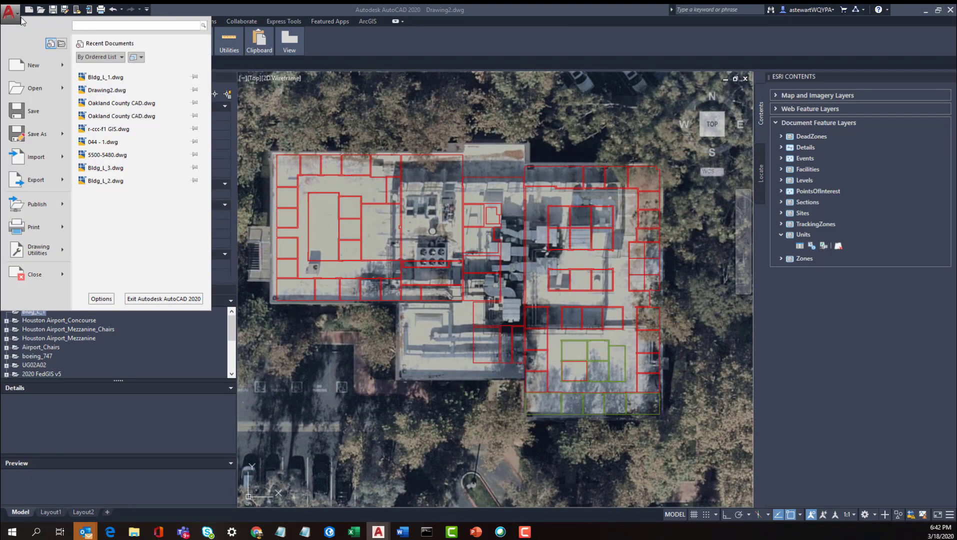
click(51, 137)
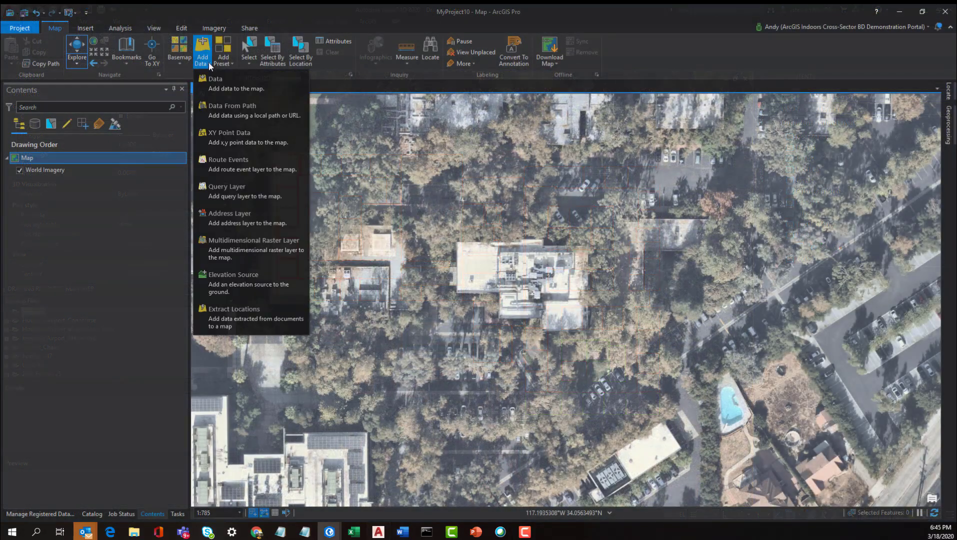
click(225, 87)
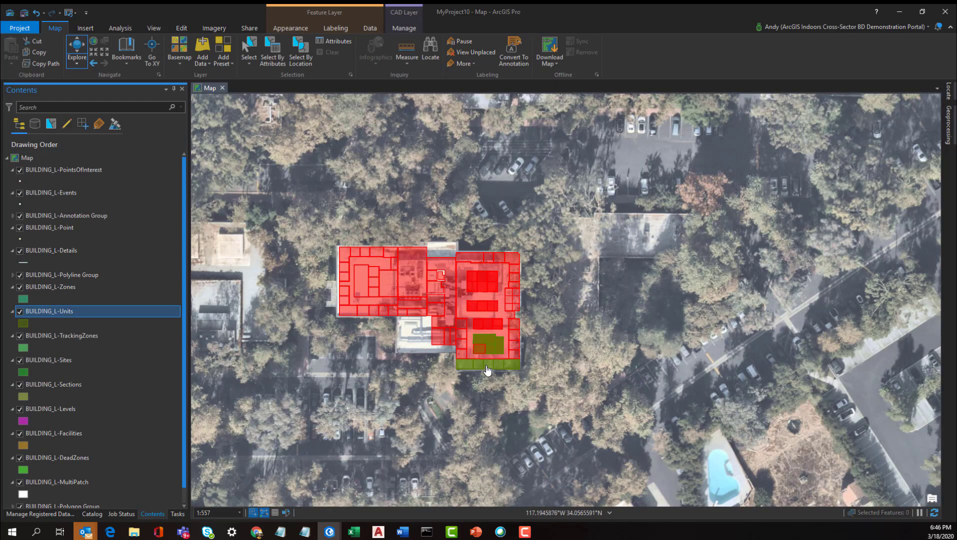
Hide the BUILDING_L TrackingZones, Sites, Sections, Levels, Facilities and DeadZones layers.
scroll(45, 316, down, 1)
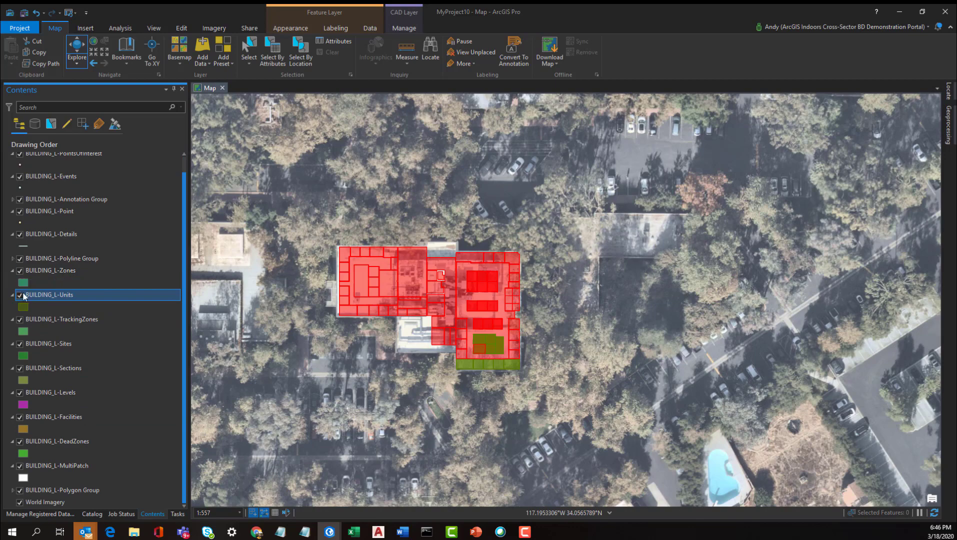
click(18, 320)
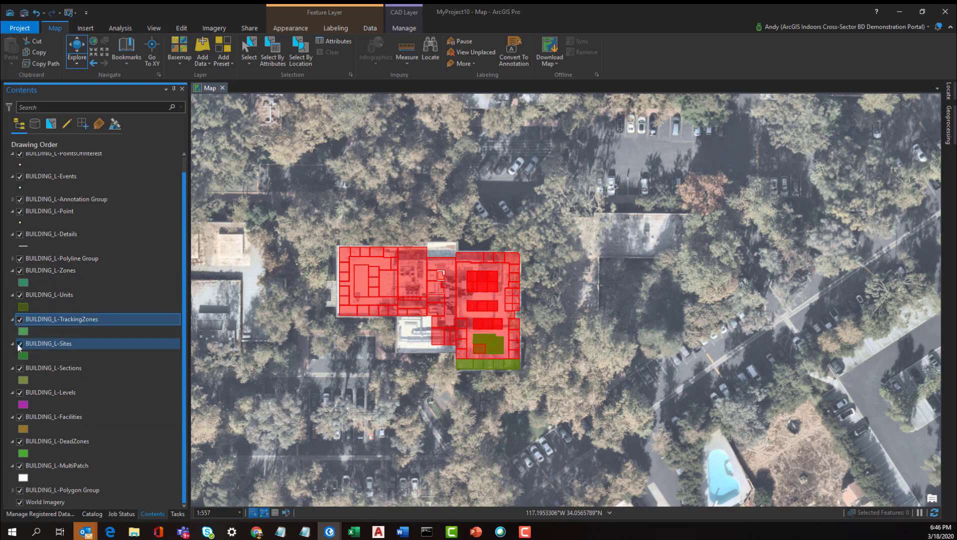
click(19, 344)
click(19, 369)
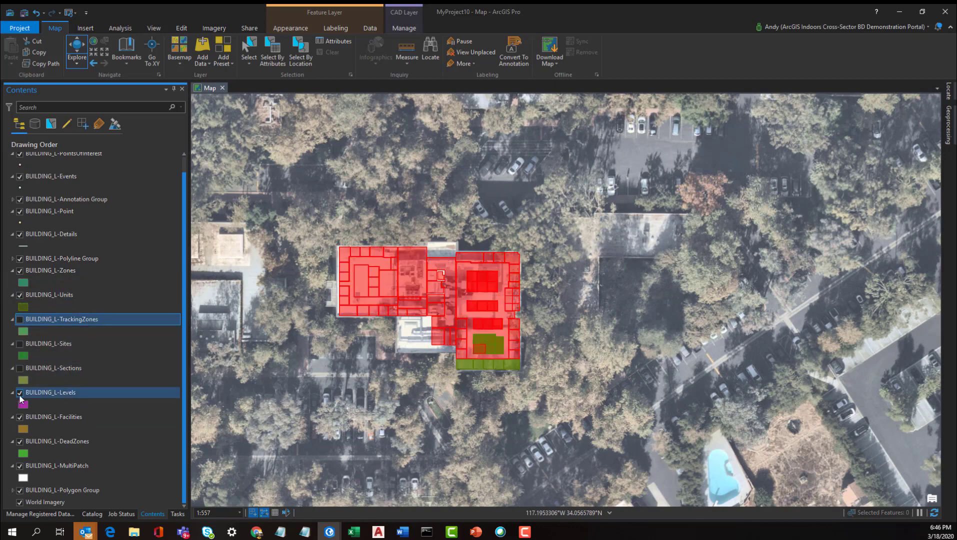
click(20, 393)
click(20, 417)
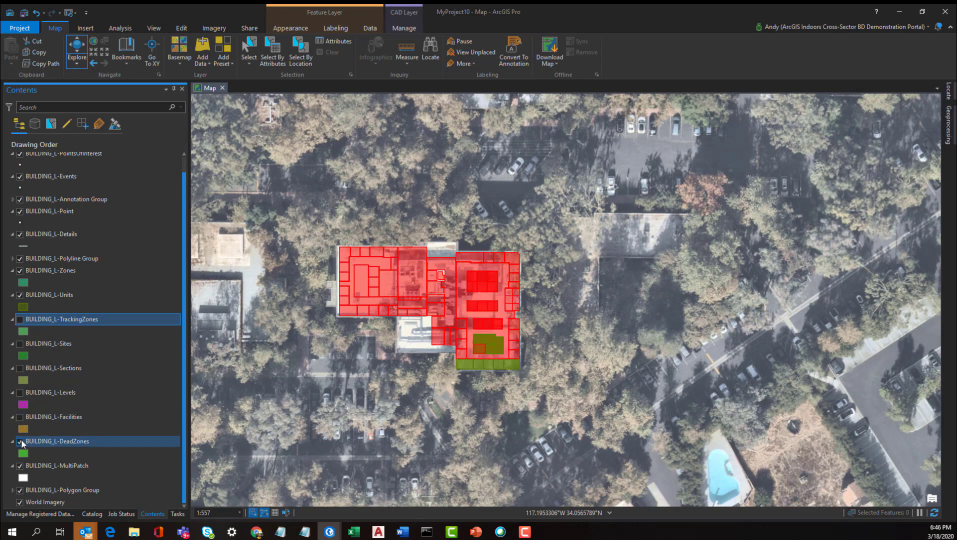
click(20, 441)
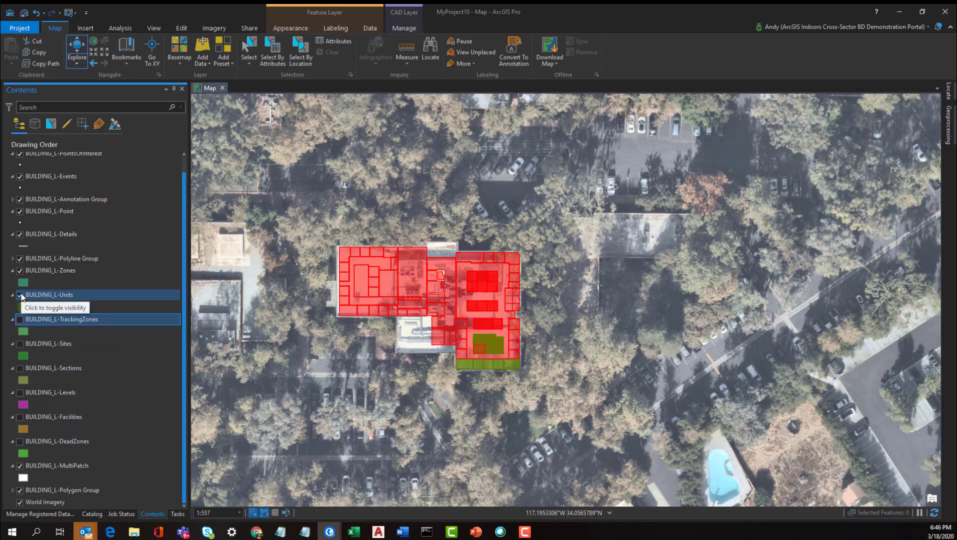
Hide the BUILDING_L PointsOfInterest, Events, Annotation Group, Point, Details, Polyline Group, Zones and Polygon Group layers, leaving Units on.
scroll(15, 259, up, 1)
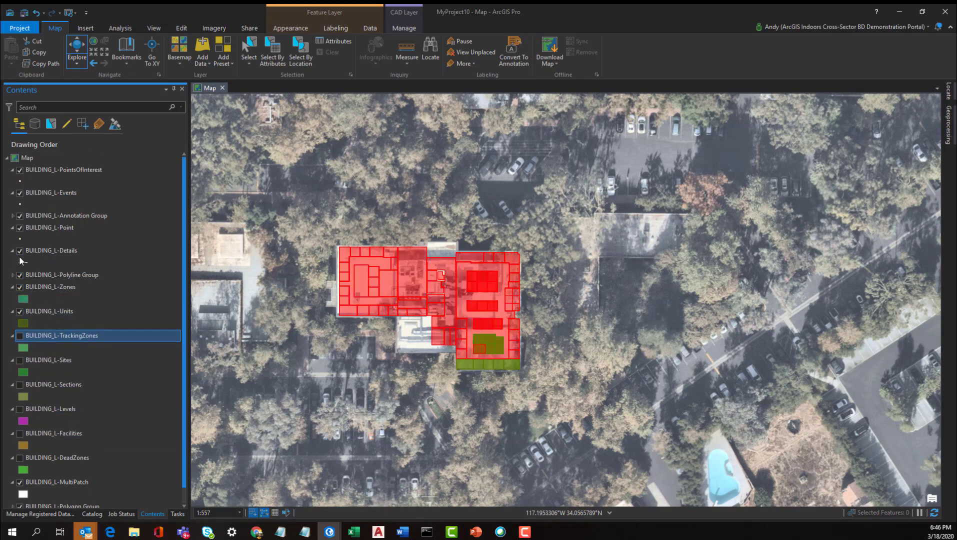
click(20, 170)
click(20, 193)
click(20, 215)
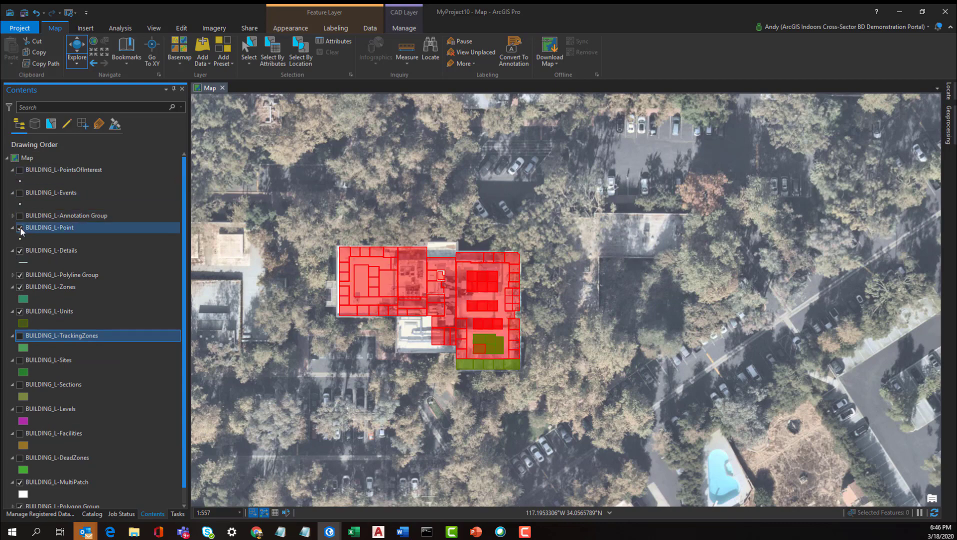
click(20, 228)
click(20, 251)
click(20, 275)
click(20, 287)
scroll(48, 462, down, 1)
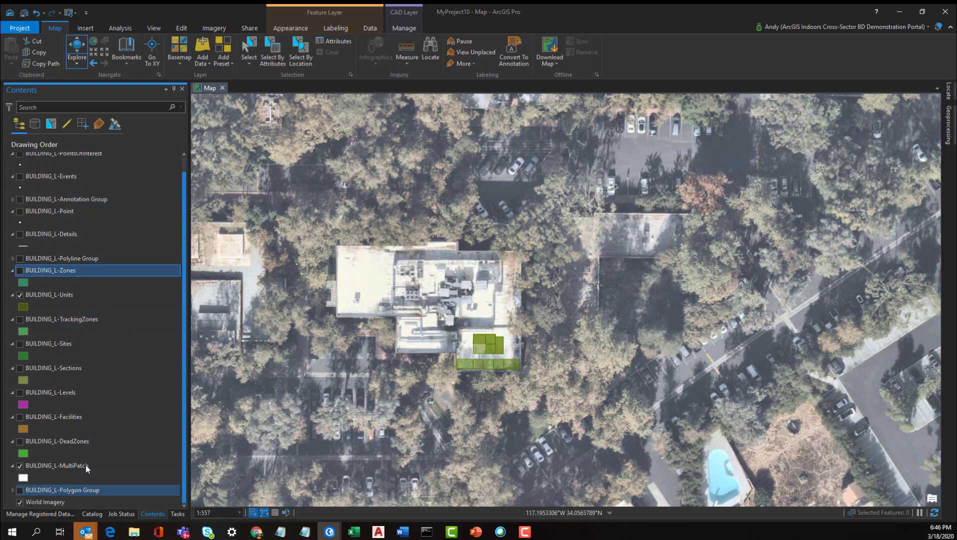
click(20, 490)
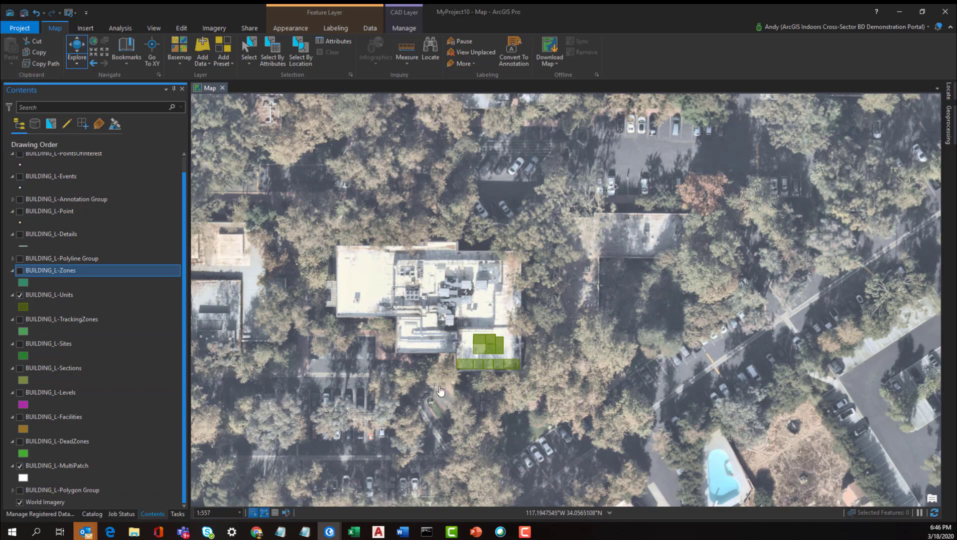
Identify the second unit from the east in the southeast wing's south row and examine its attributes down to USE_TYPE.
scroll(495, 365, up, 3)
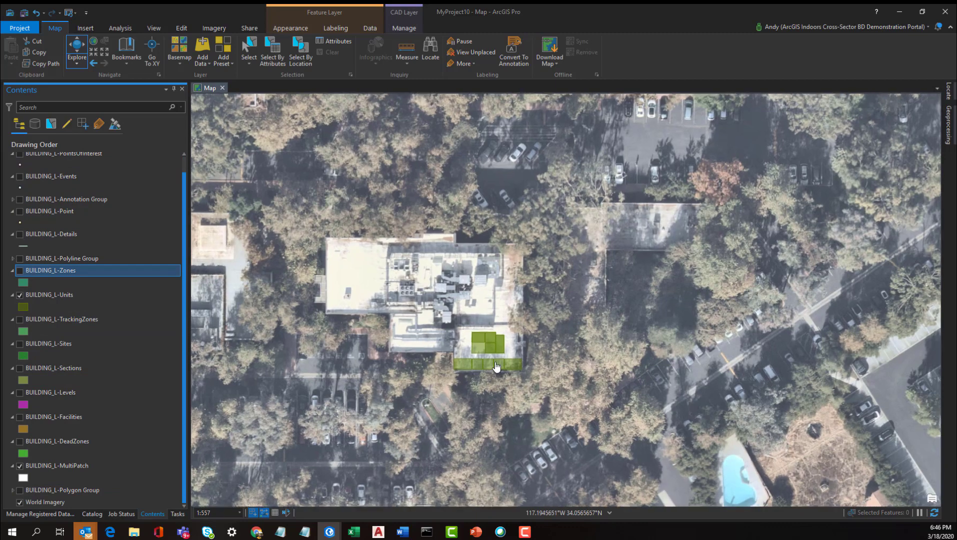
click(498, 369)
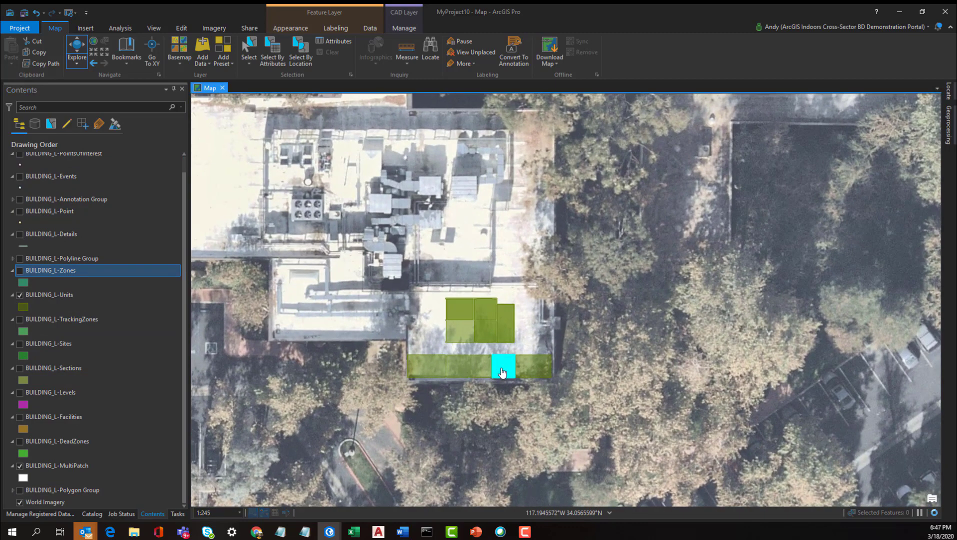
drag(895, 197, 581, 118)
scroll(594, 320, down, 5)
scroll(595, 321, up, 5)
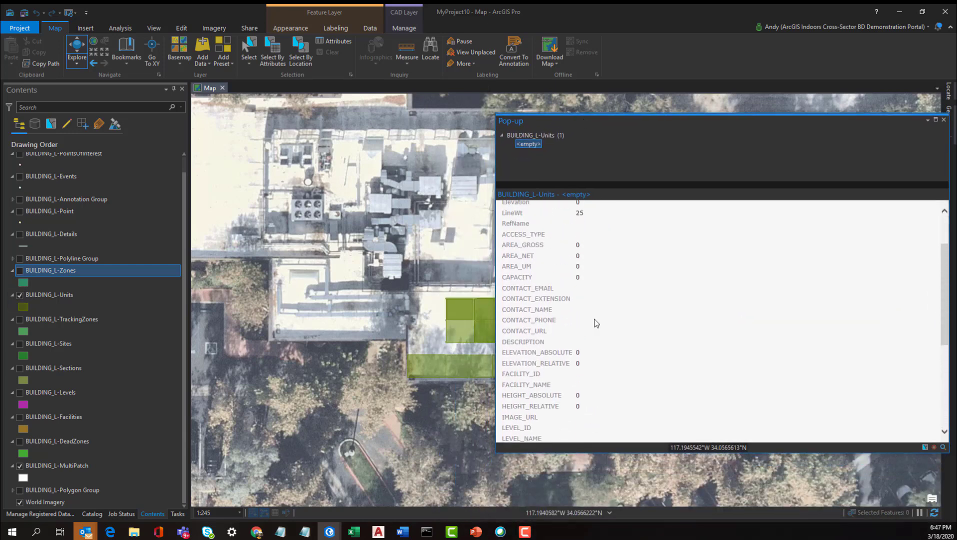
scroll(596, 324, down, 5)
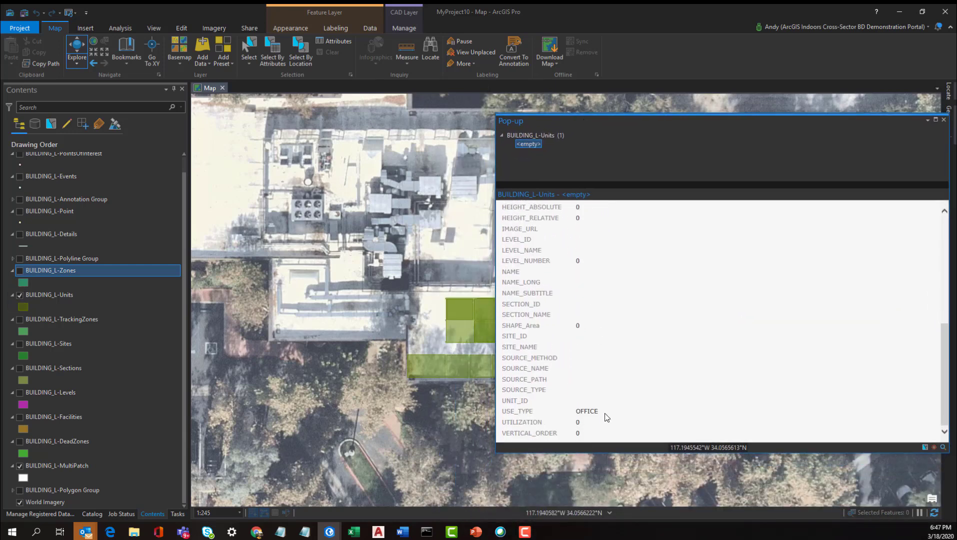
drag(599, 412, 581, 413)
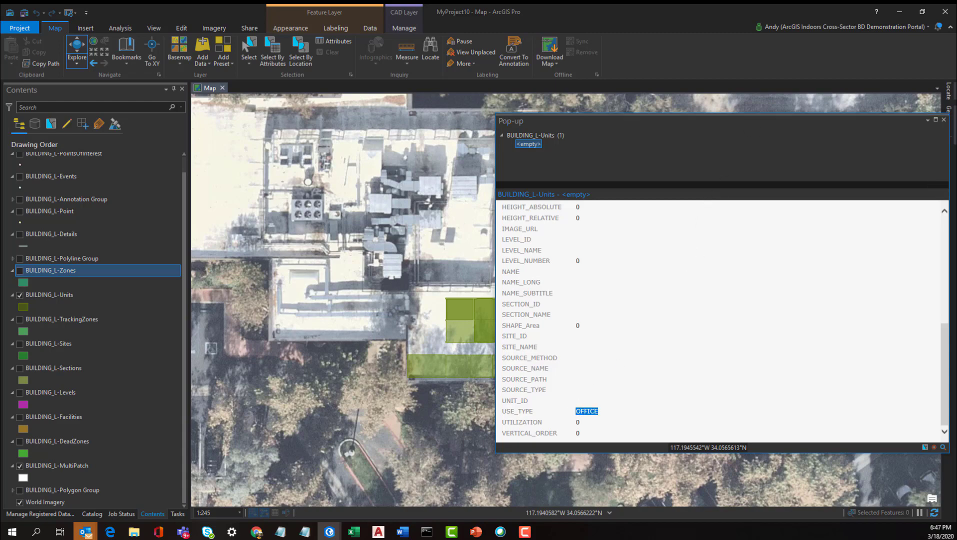